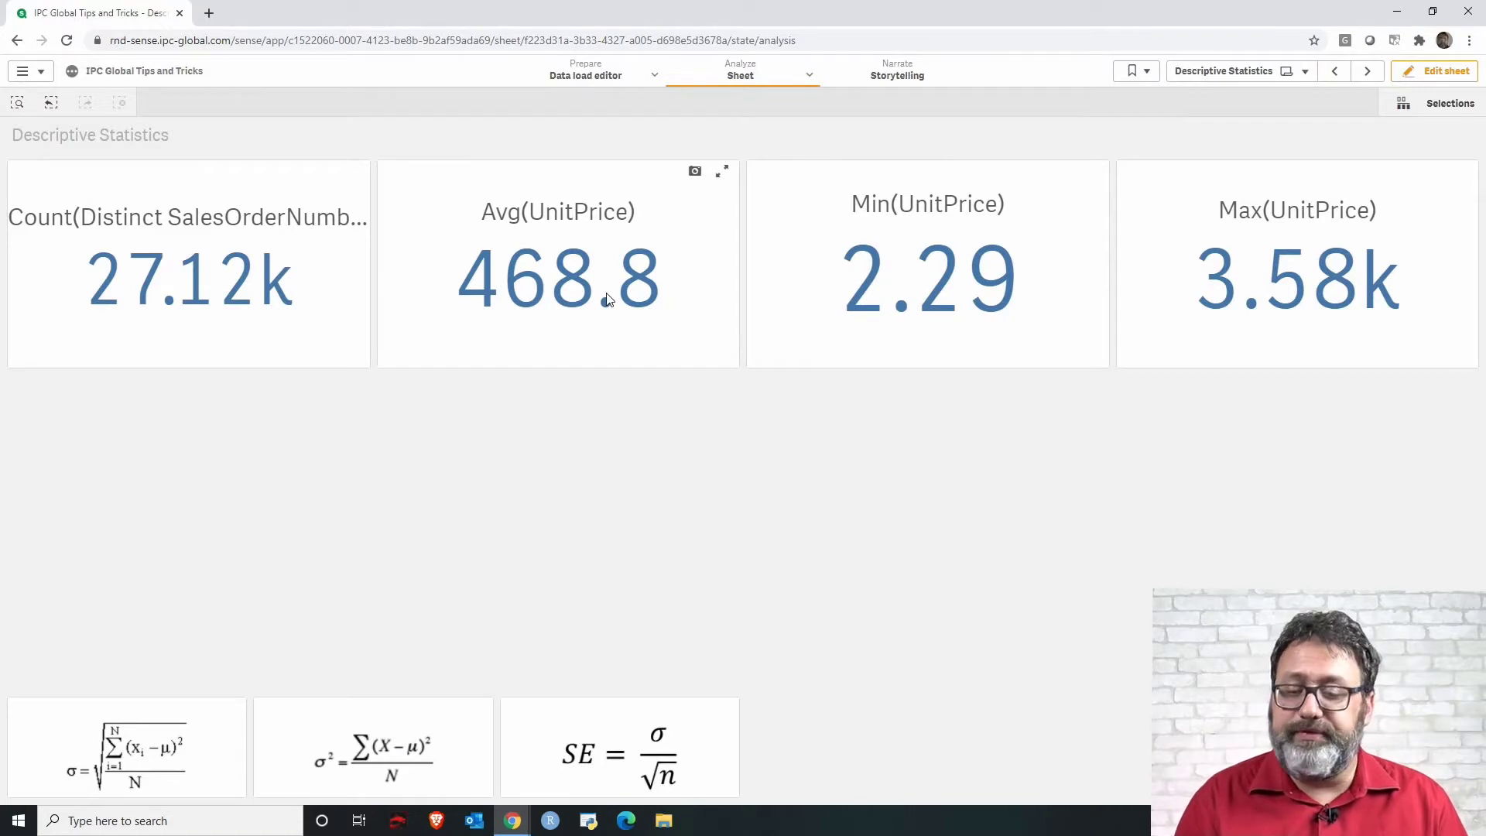
# Enter sheet editing and add a histogram chart below the KPI row, enlarging it upward to fill the space.
pyautogui.moveTo(608, 299)
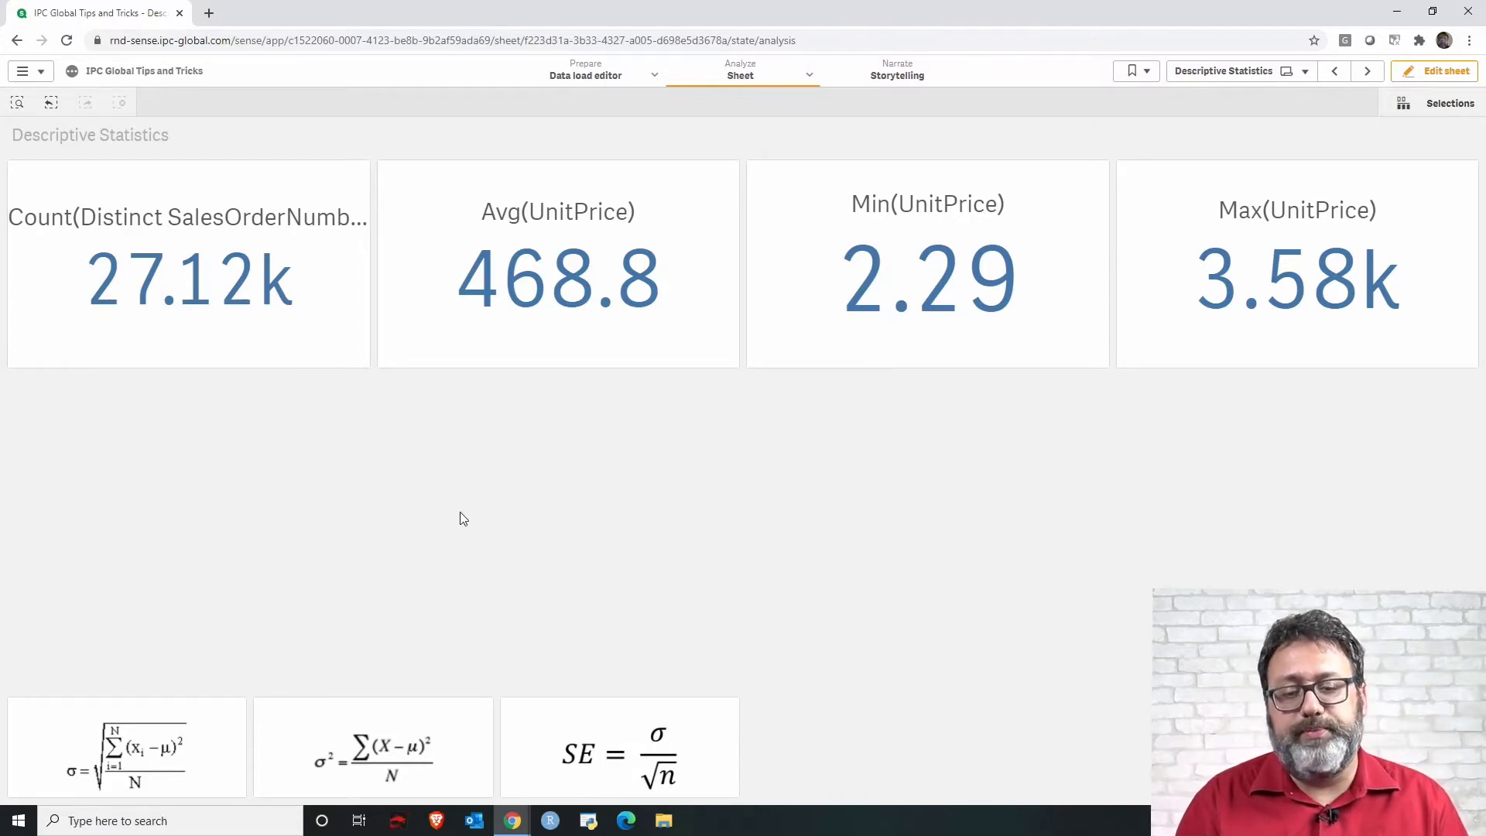
pyautogui.click(1435, 74)
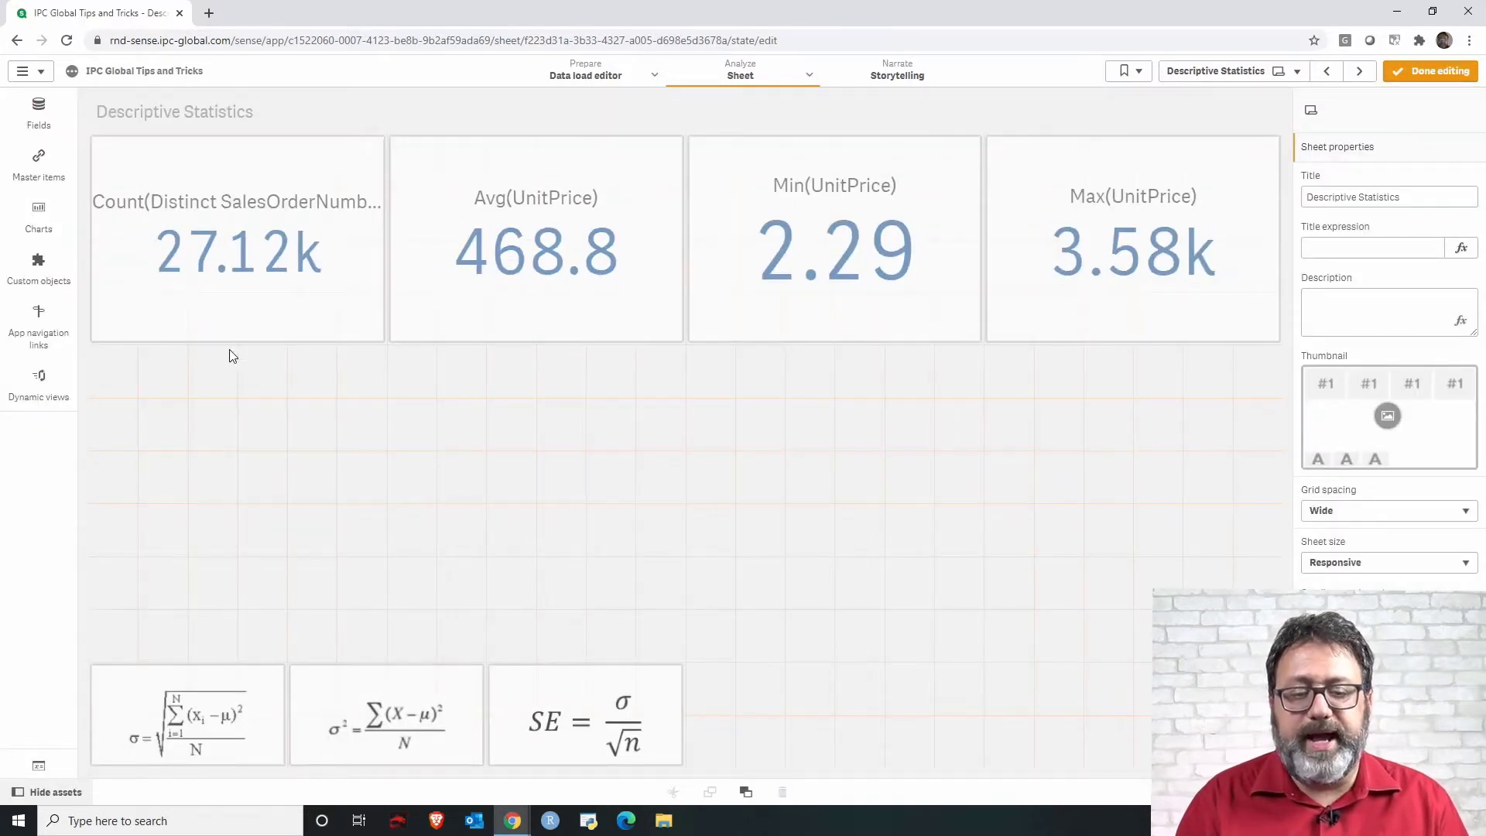
pyautogui.click(40, 224)
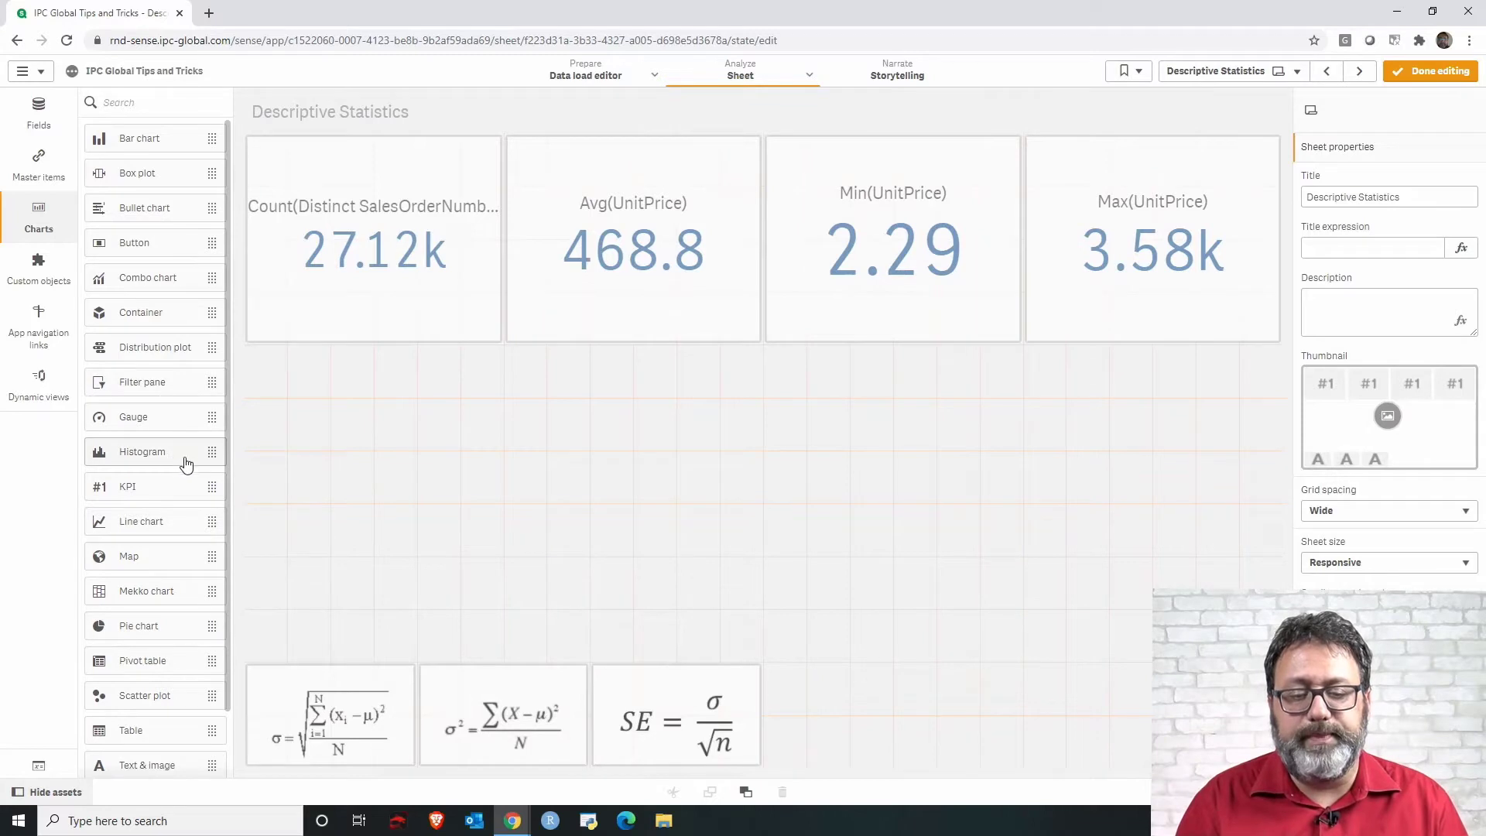
pyautogui.moveTo(181, 461); pyautogui.dragTo(509, 489)
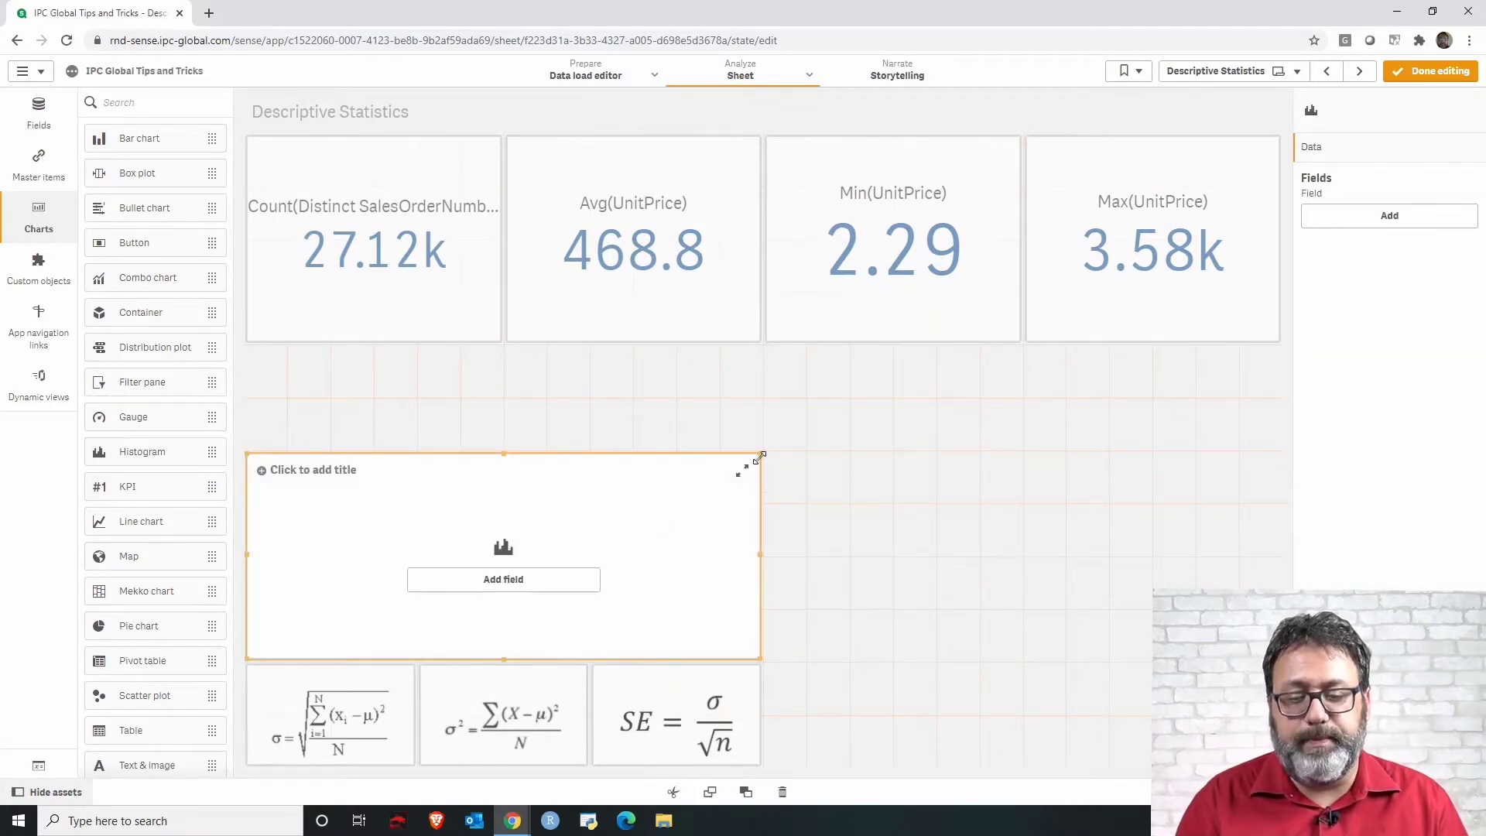
pyautogui.moveTo(759, 458); pyautogui.dragTo(756, 349)
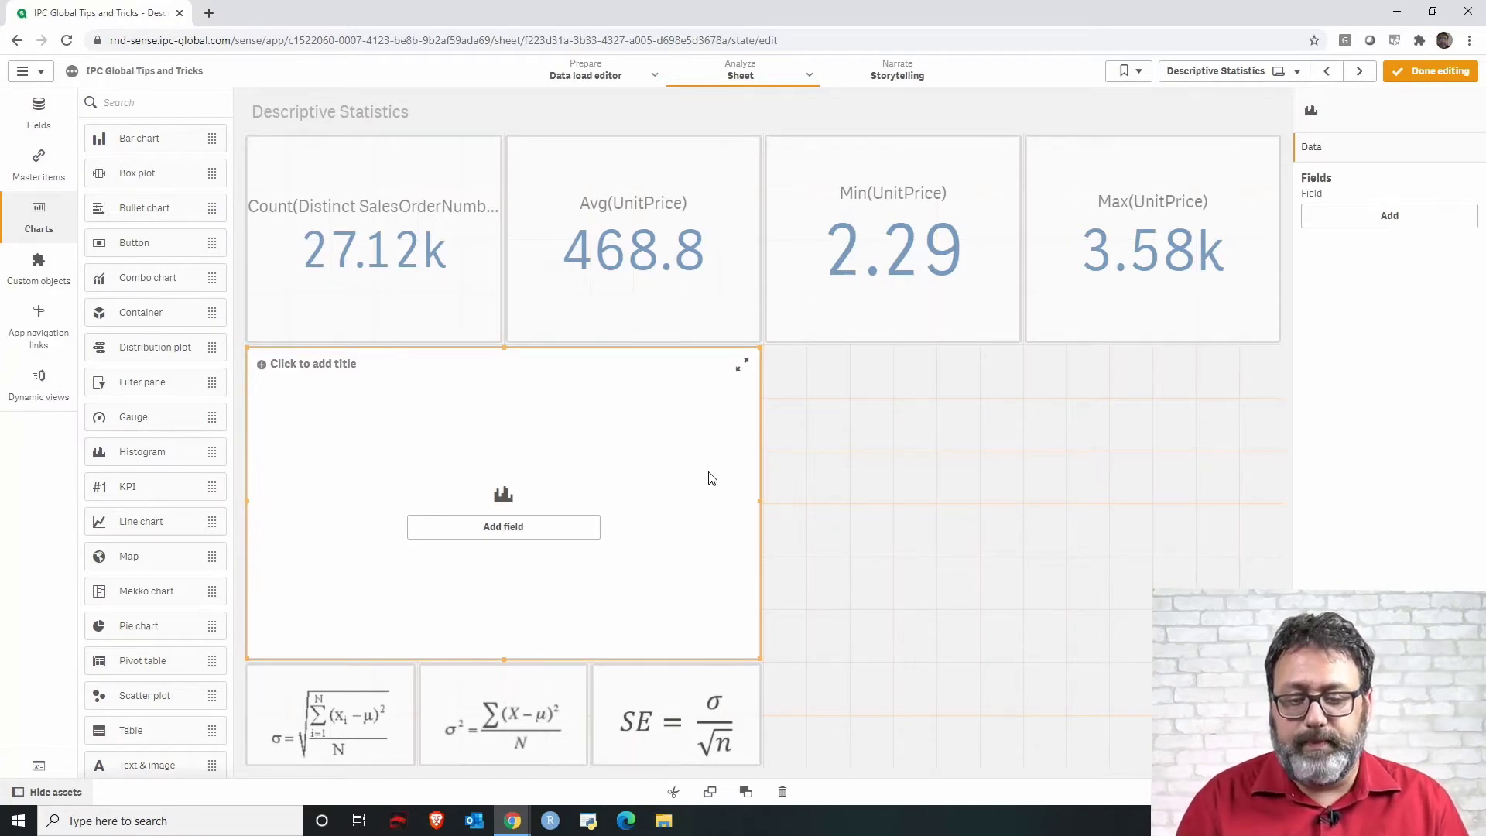
# Set the histogram's field to UnitPrice.i.
pyautogui.click(564, 534)
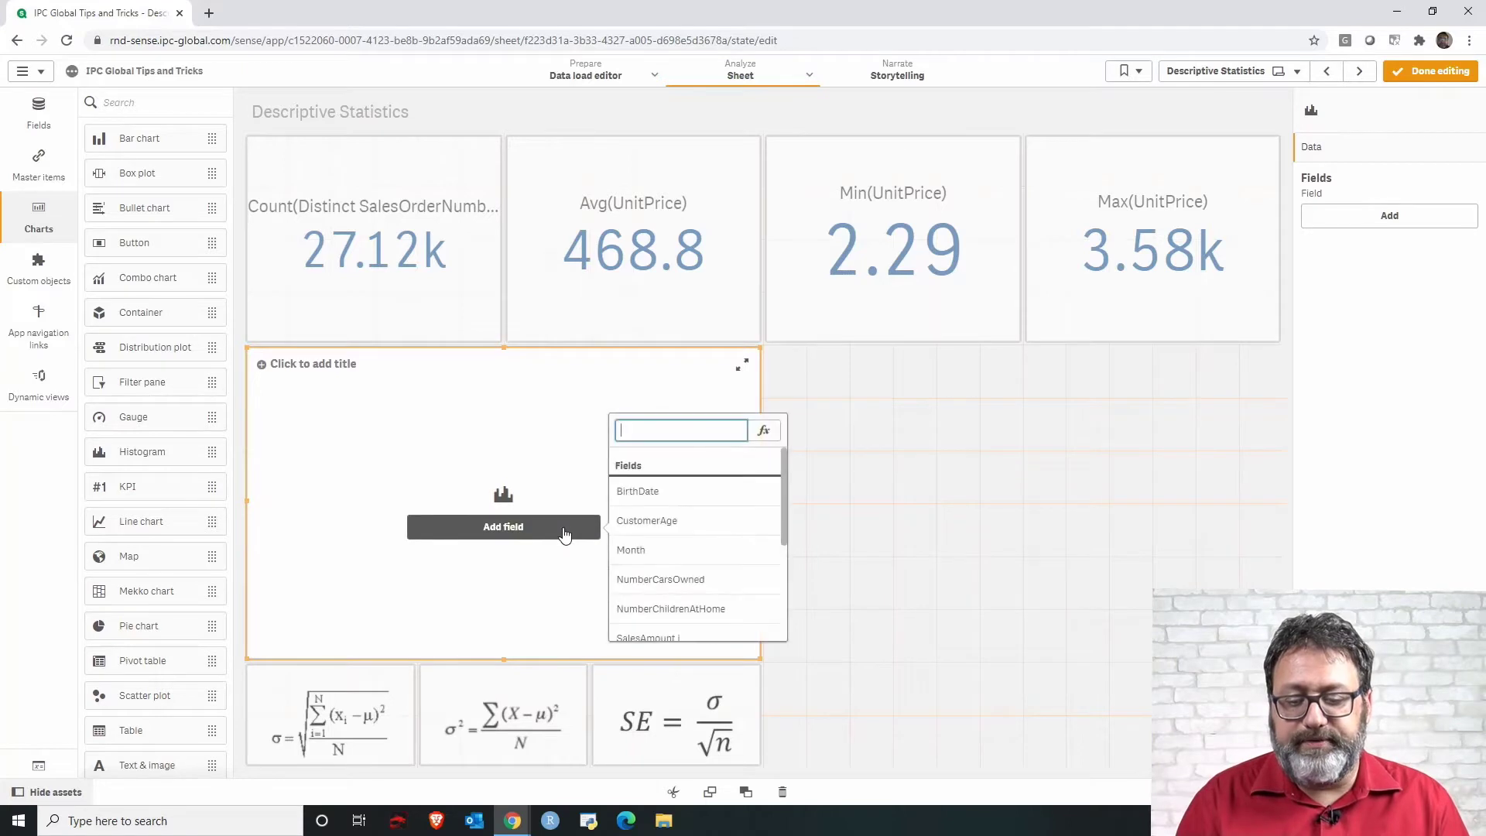
pyautogui.moveTo(783, 471); pyautogui.dragTo(784, 552)
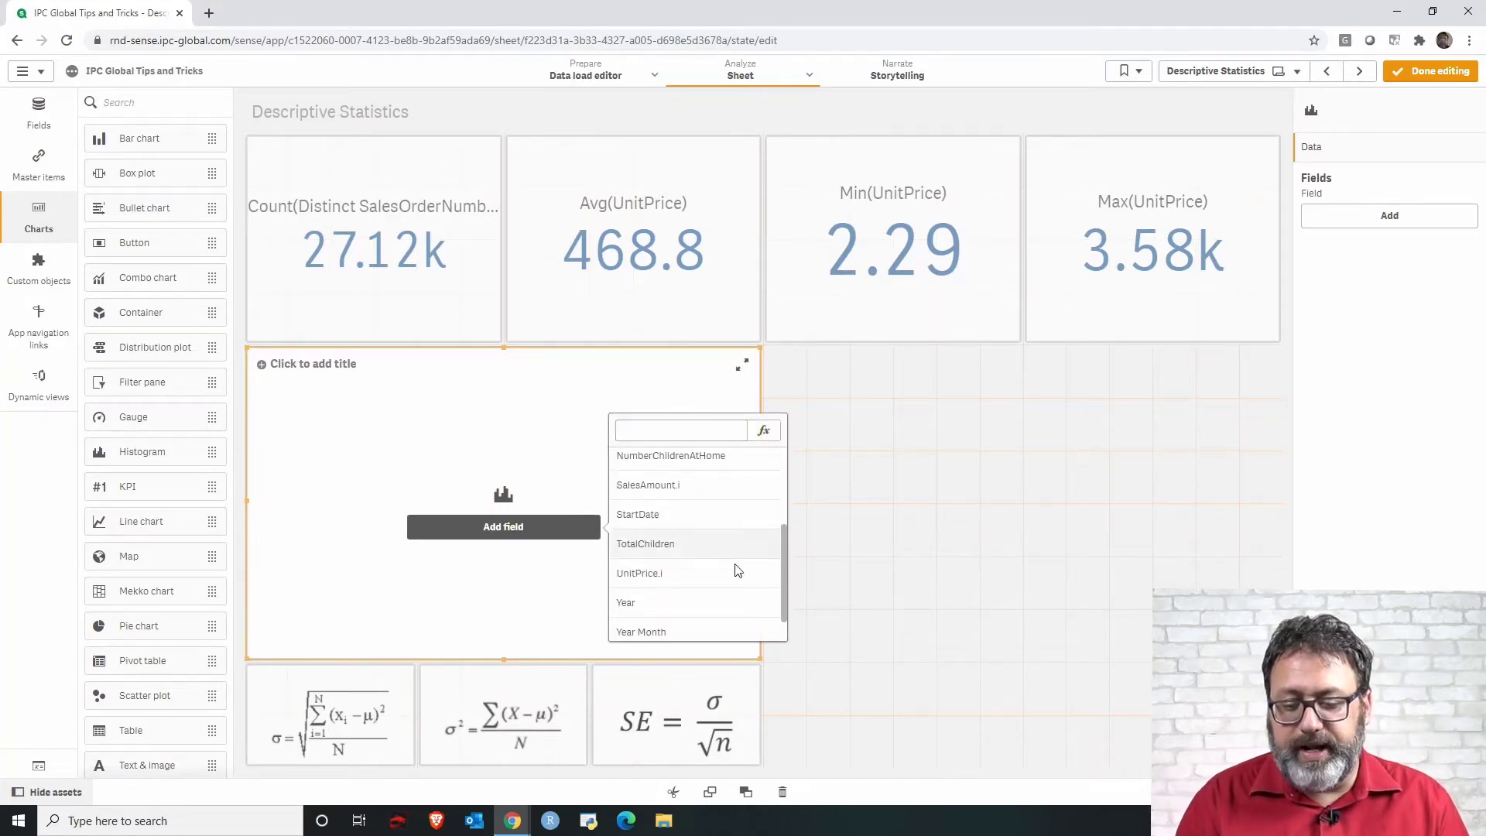
pyautogui.click(683, 581)
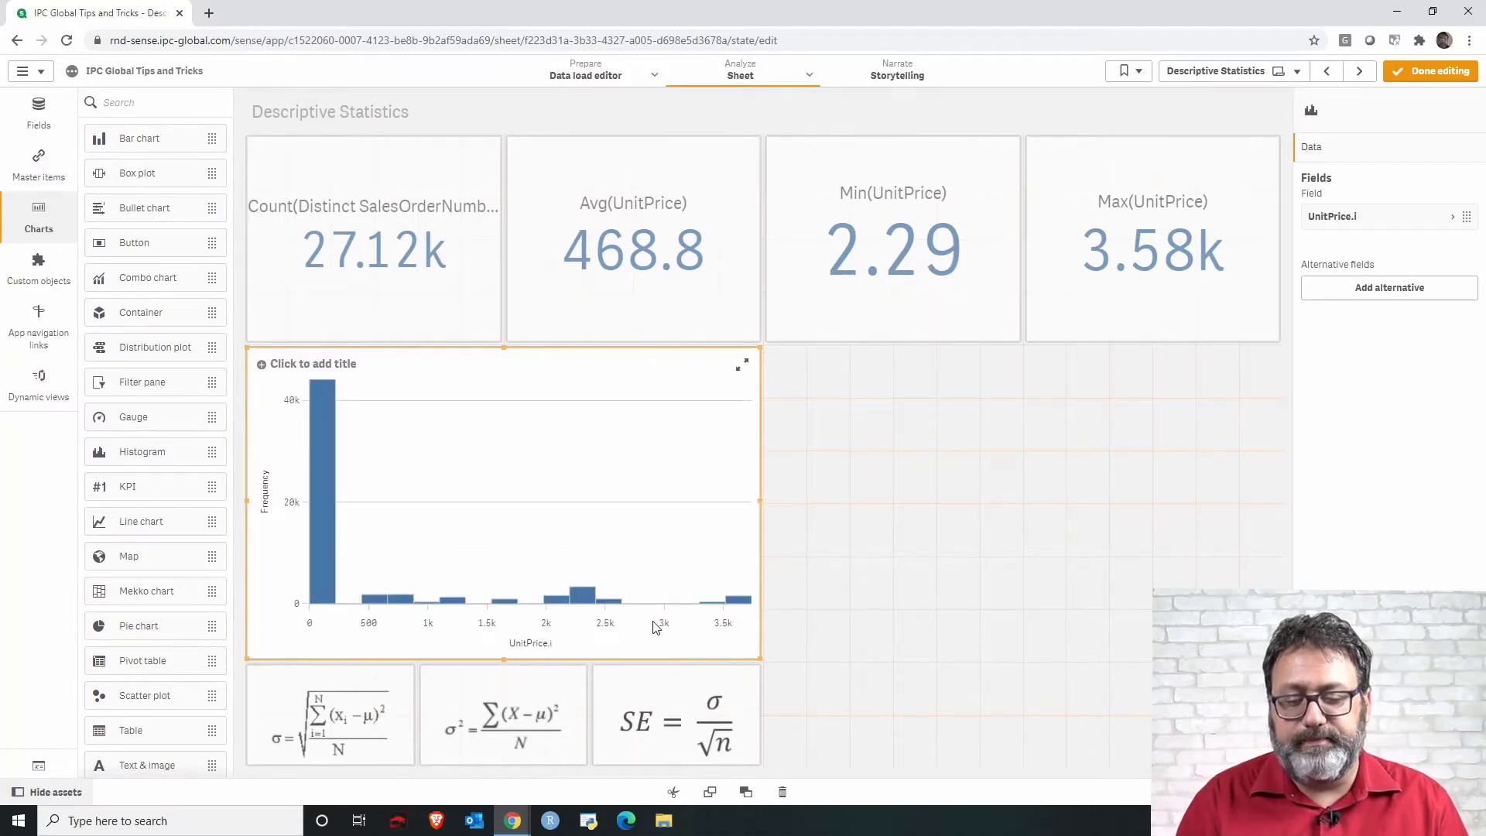
# Expand the histogram to full screen to examine the UnitPrice distribution, then return to the sheet.
pyautogui.click(742, 364)
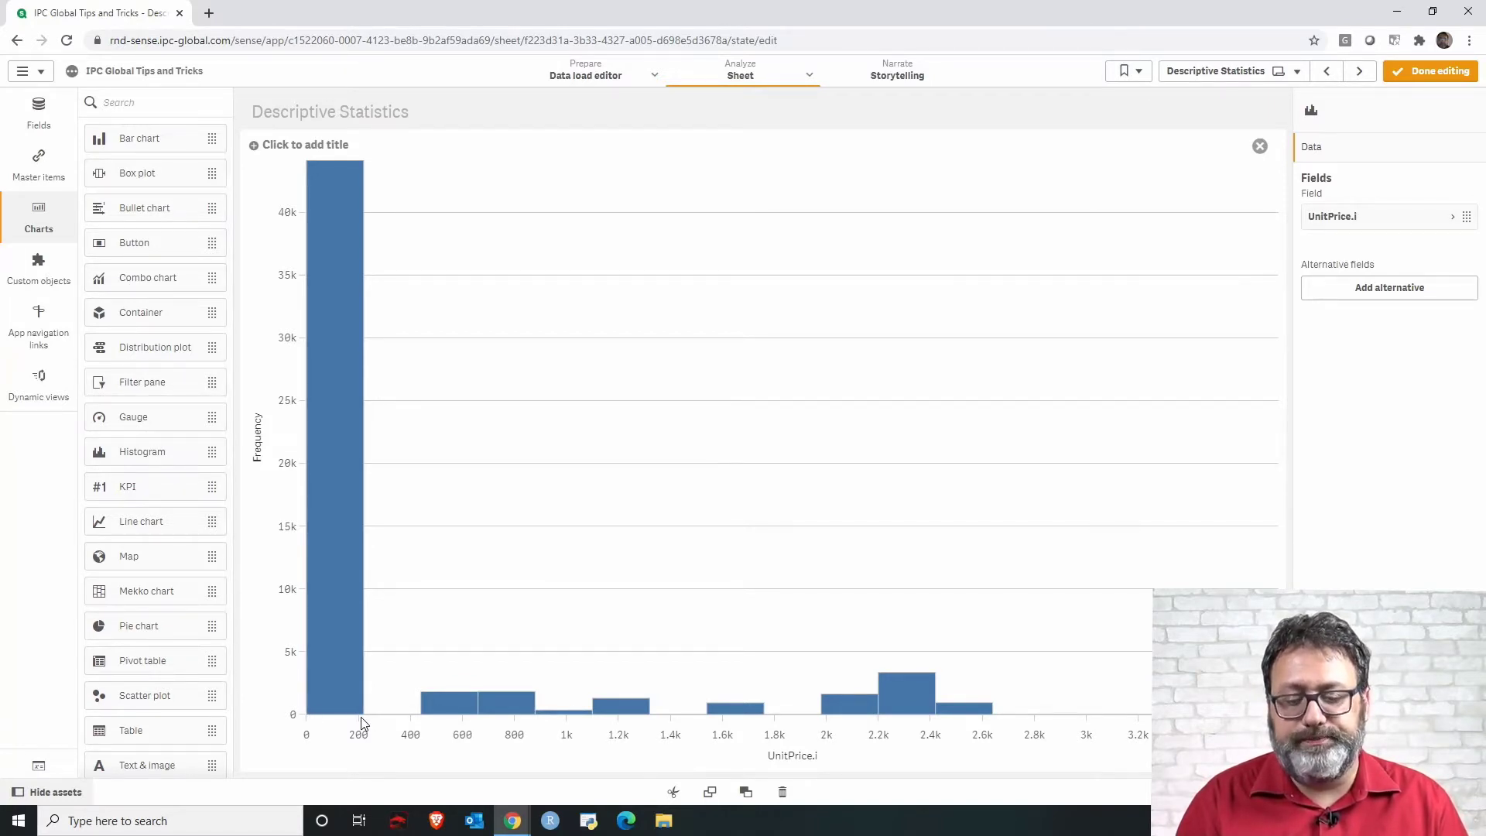
pyautogui.press('Escape')
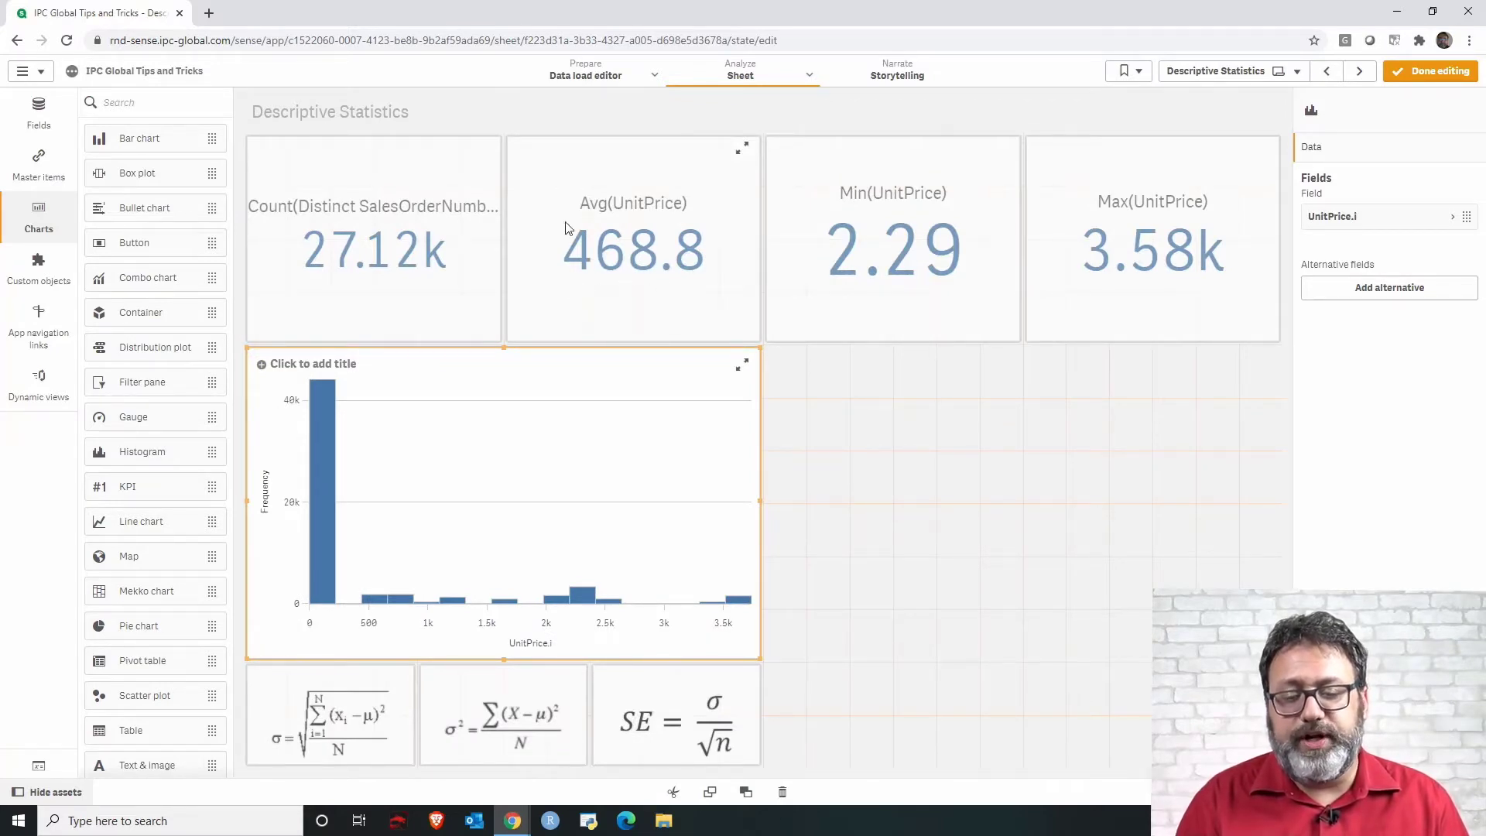
pyautogui.click(742, 363)
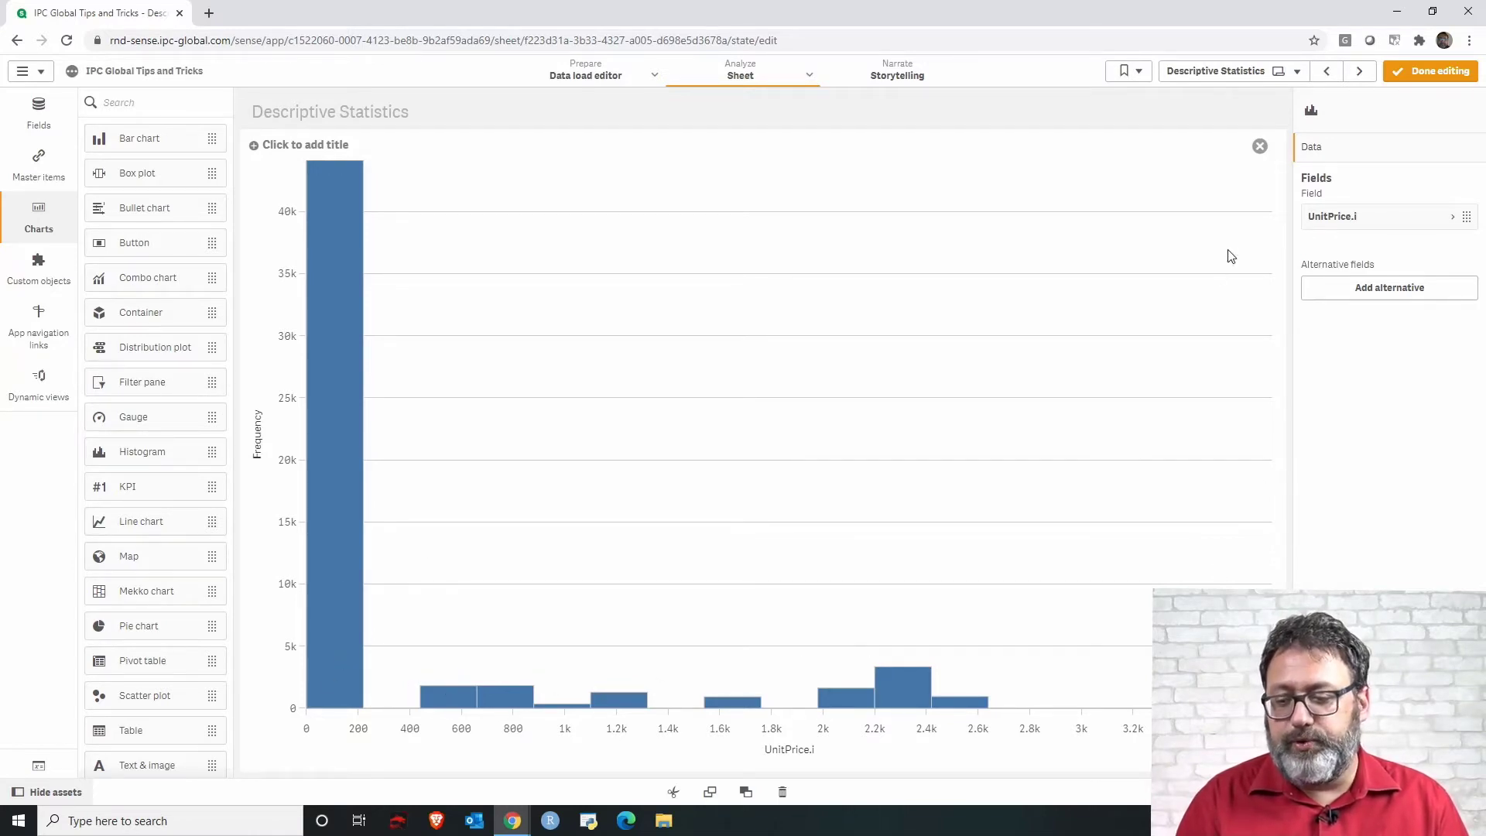
pyautogui.click(1260, 147)
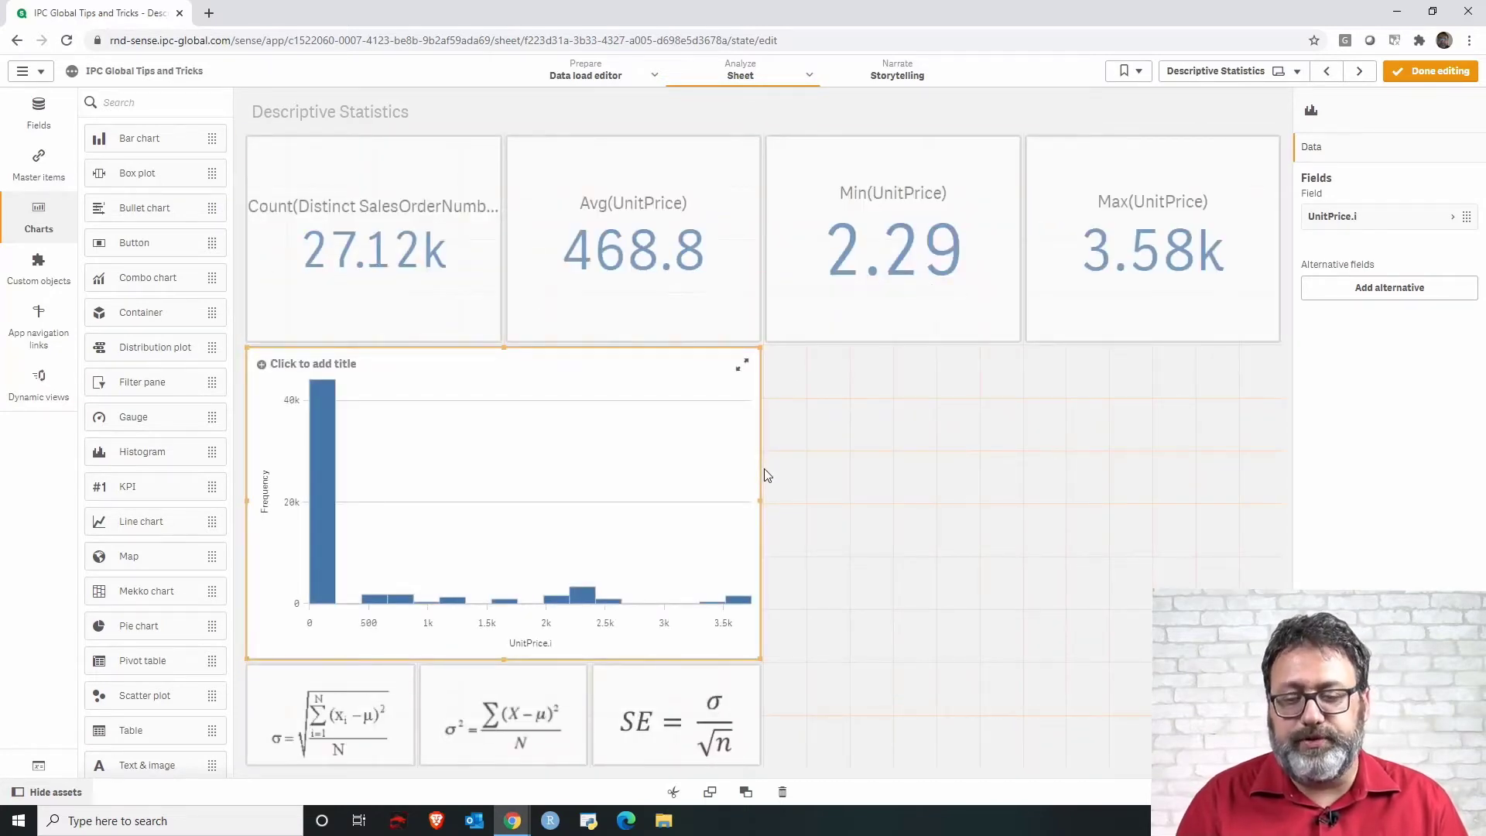
# Move the histogram to the lower right area of the sheet.
pyautogui.moveTo(554, 447); pyautogui.dragTo(954, 665)
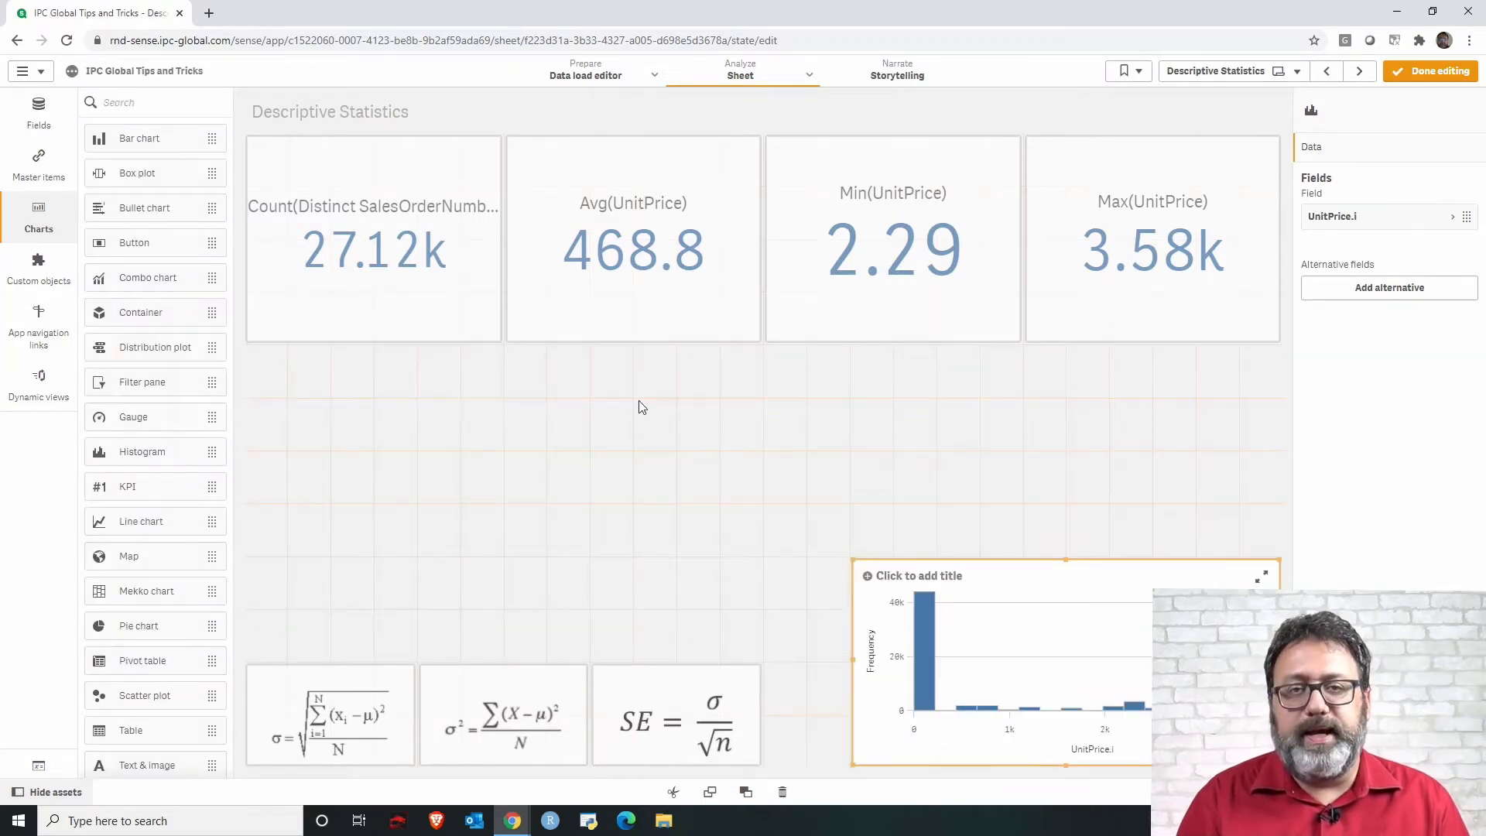
pyautogui.click(638, 387)
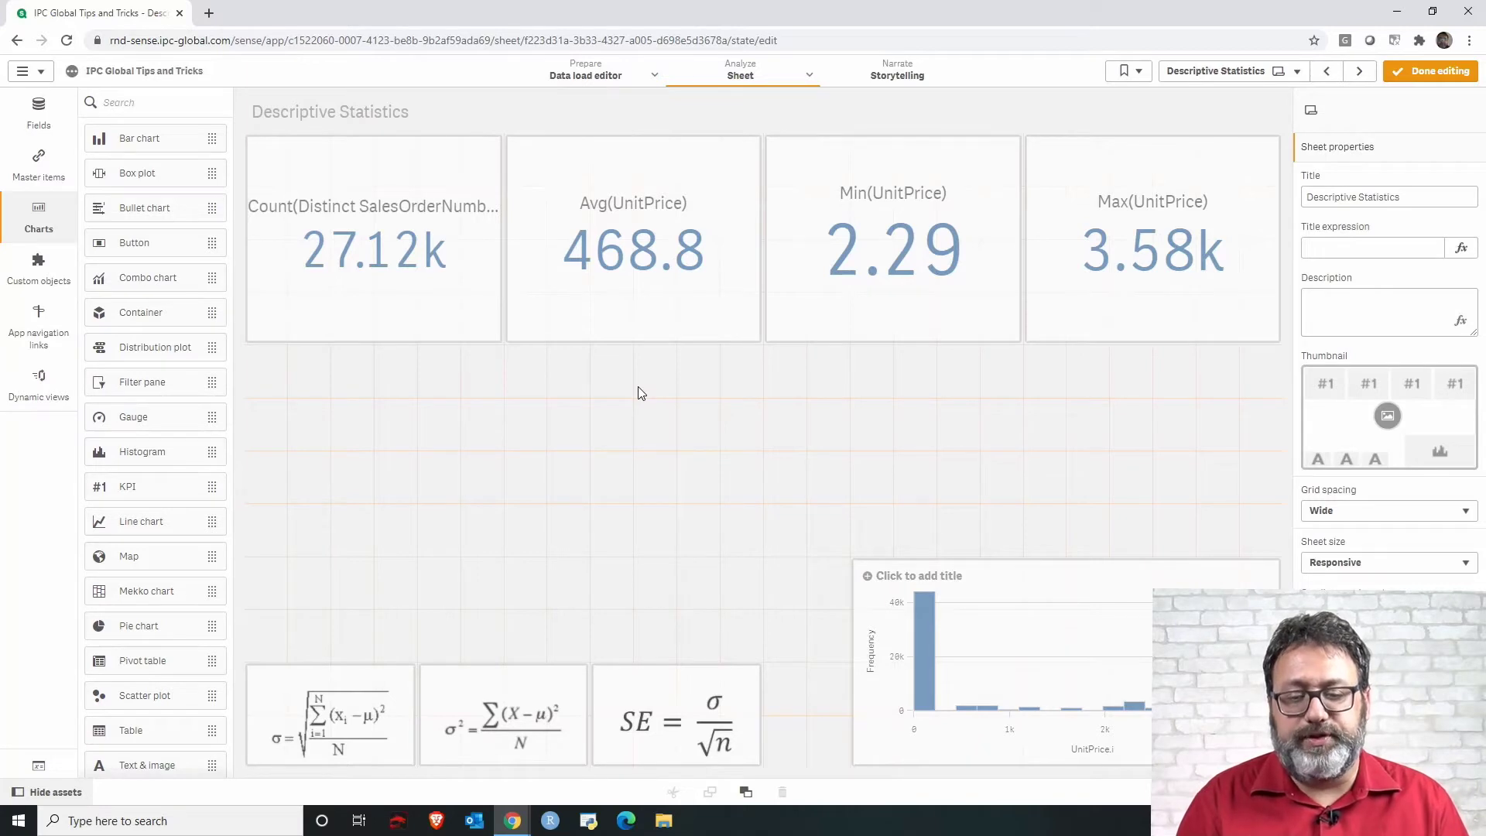
# Paste a copy of the Avg(UnitPrice) KPI below the Count KPI and narrow it to one column width.
pyautogui.click(561, 337)
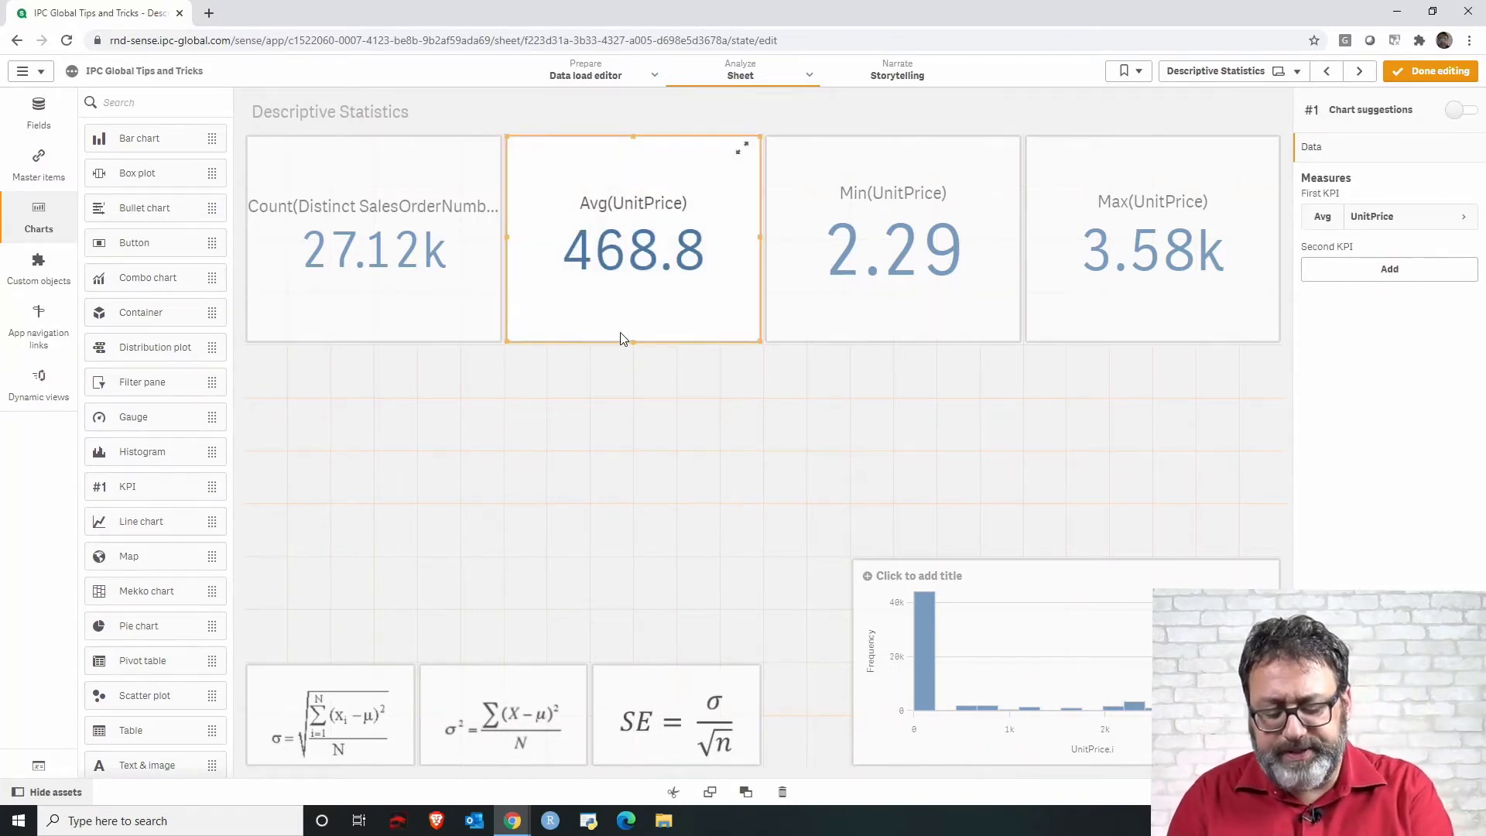
pyautogui.click(647, 422)
pyautogui.hotkey('ctrl', 'v')
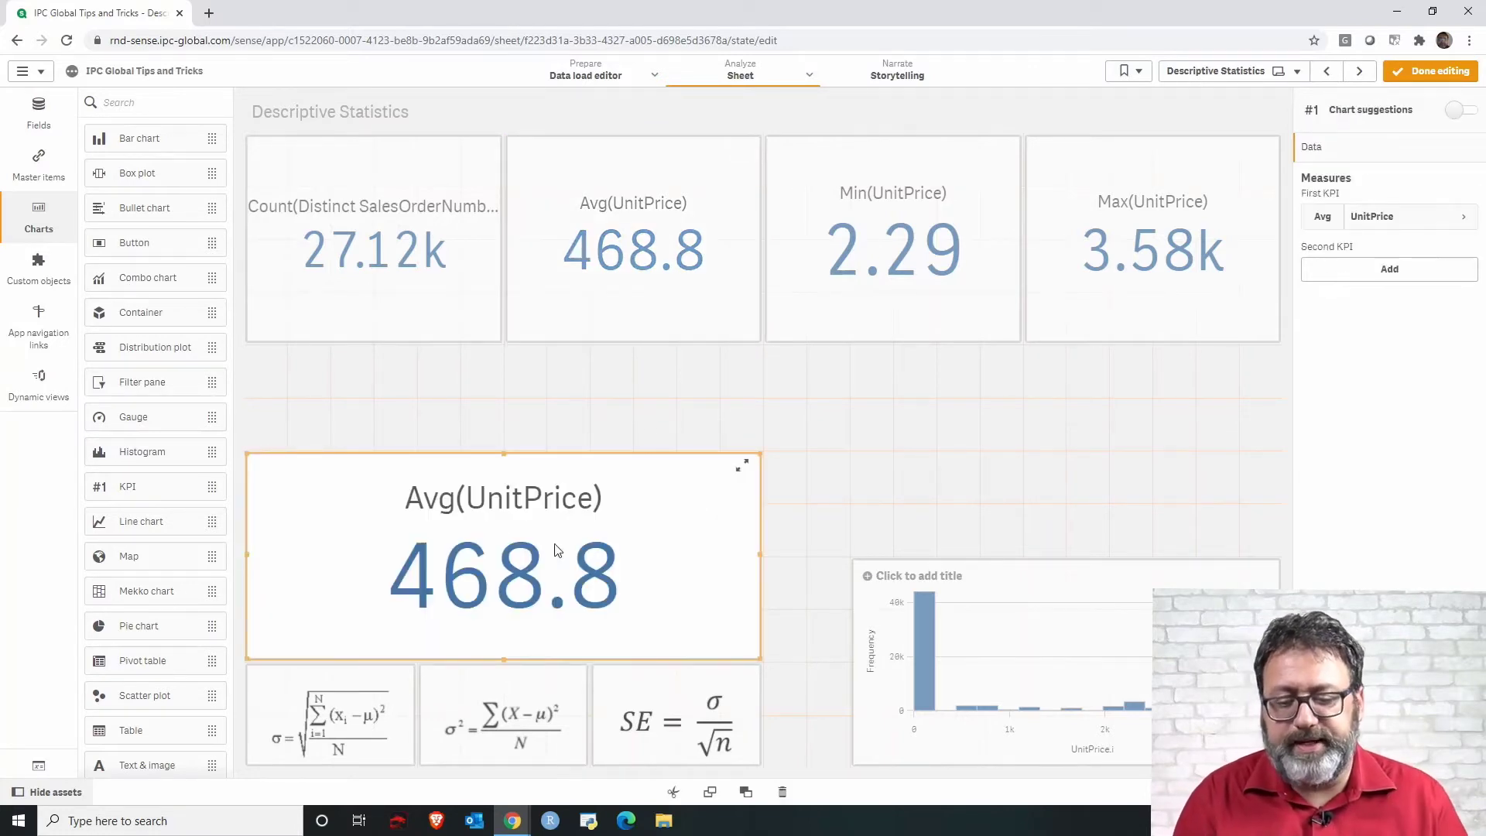
pyautogui.moveTo(554, 544); pyautogui.dragTo(647, 441)
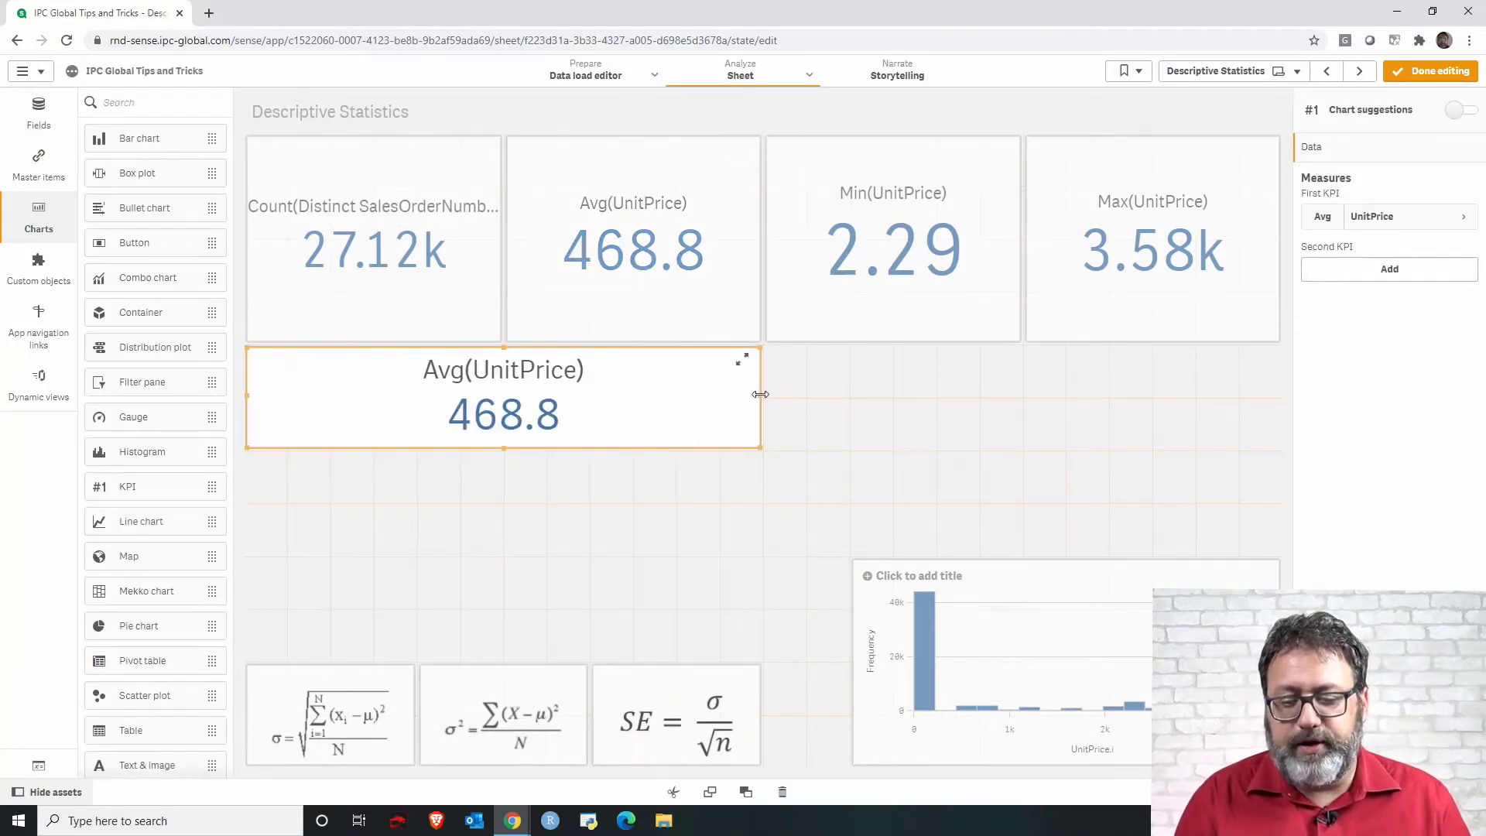
pyautogui.moveTo(758, 396); pyautogui.dragTo(495, 390)
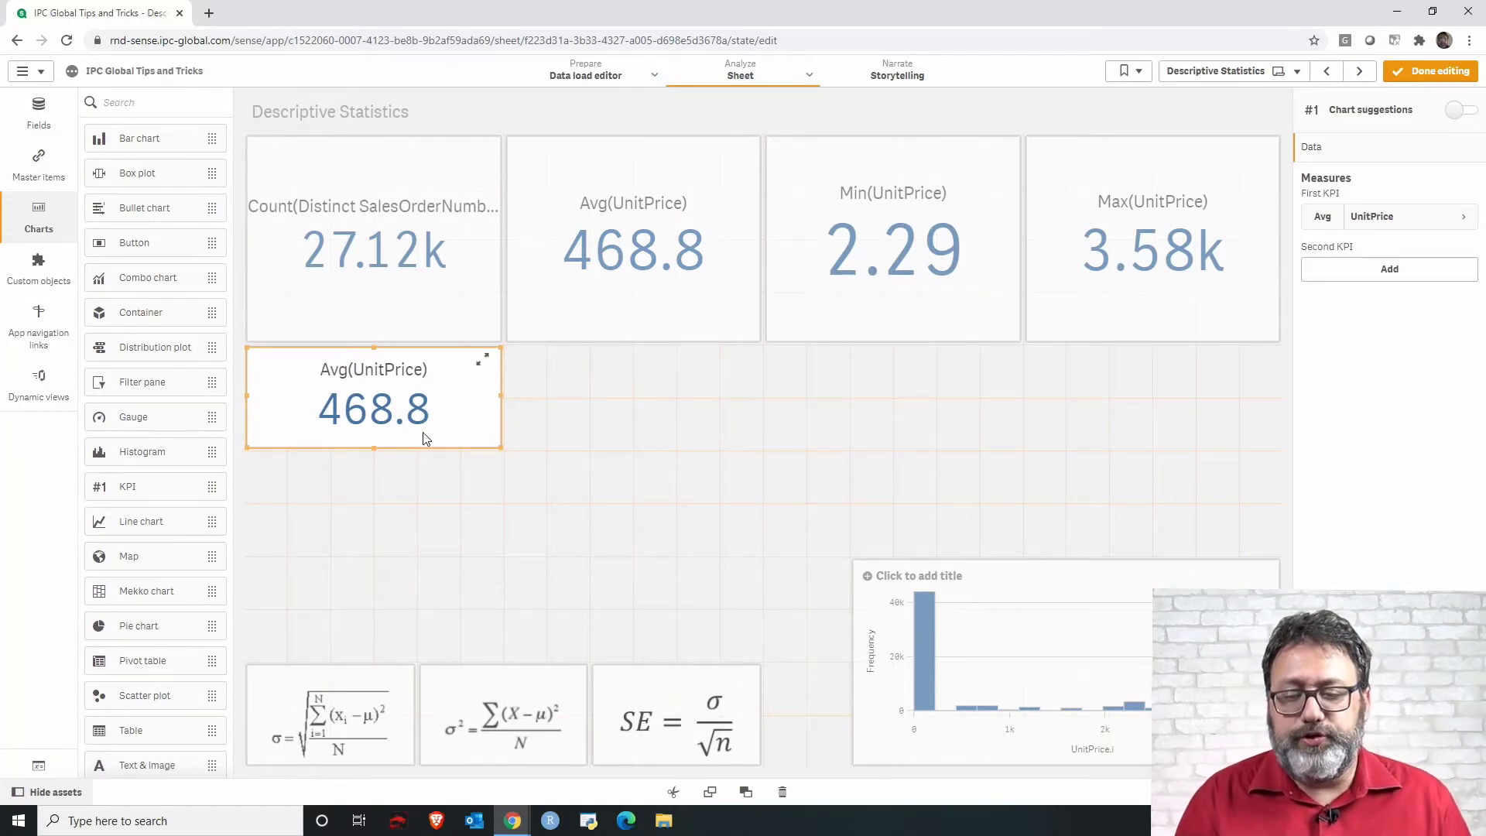
# Change the copied KPI's expression to Median(UnitPrice) in the expression editor.
pyautogui.click(1322, 219)
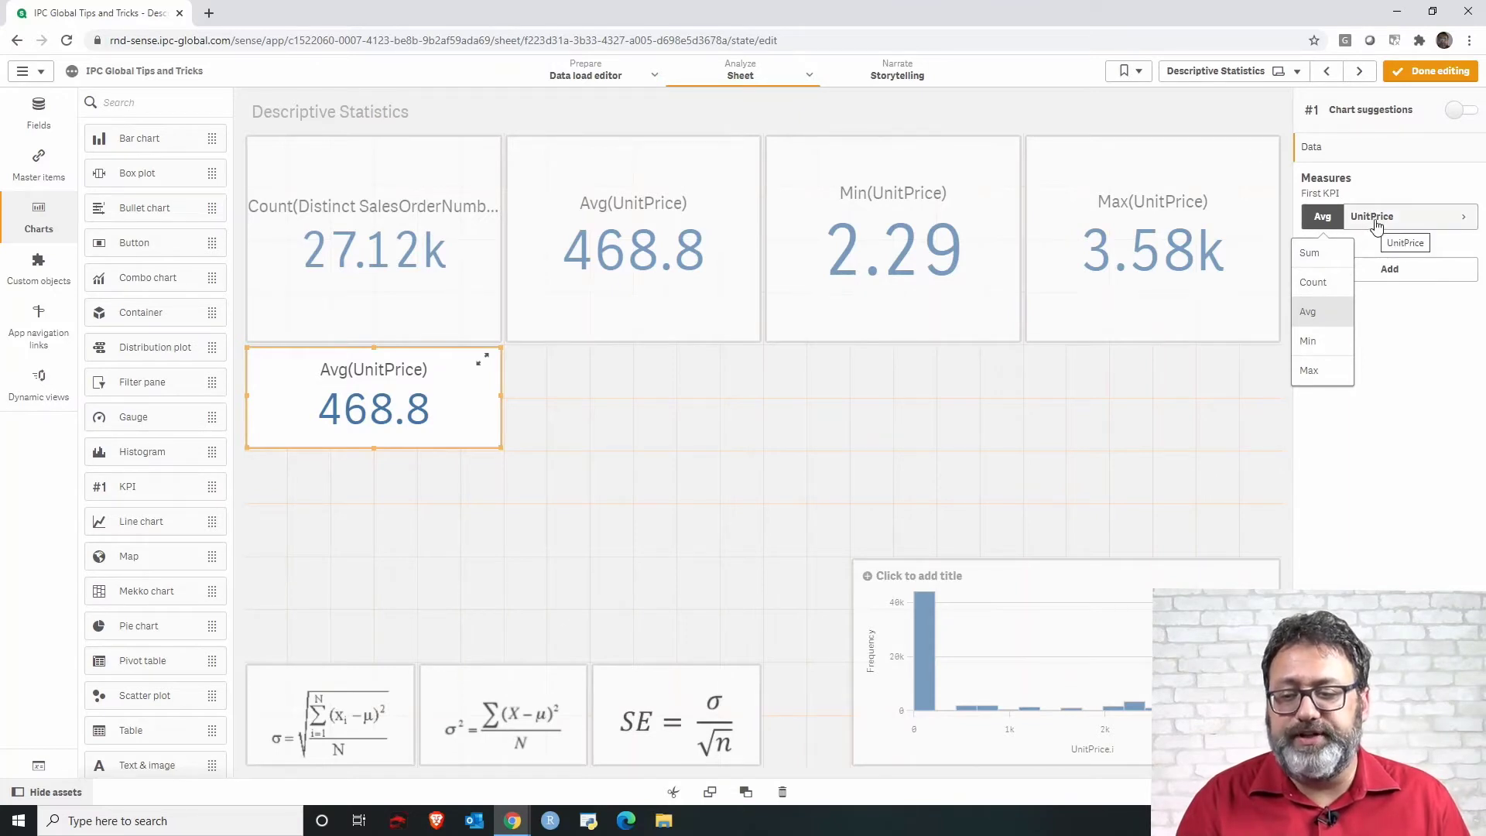
pyautogui.click(1435, 221)
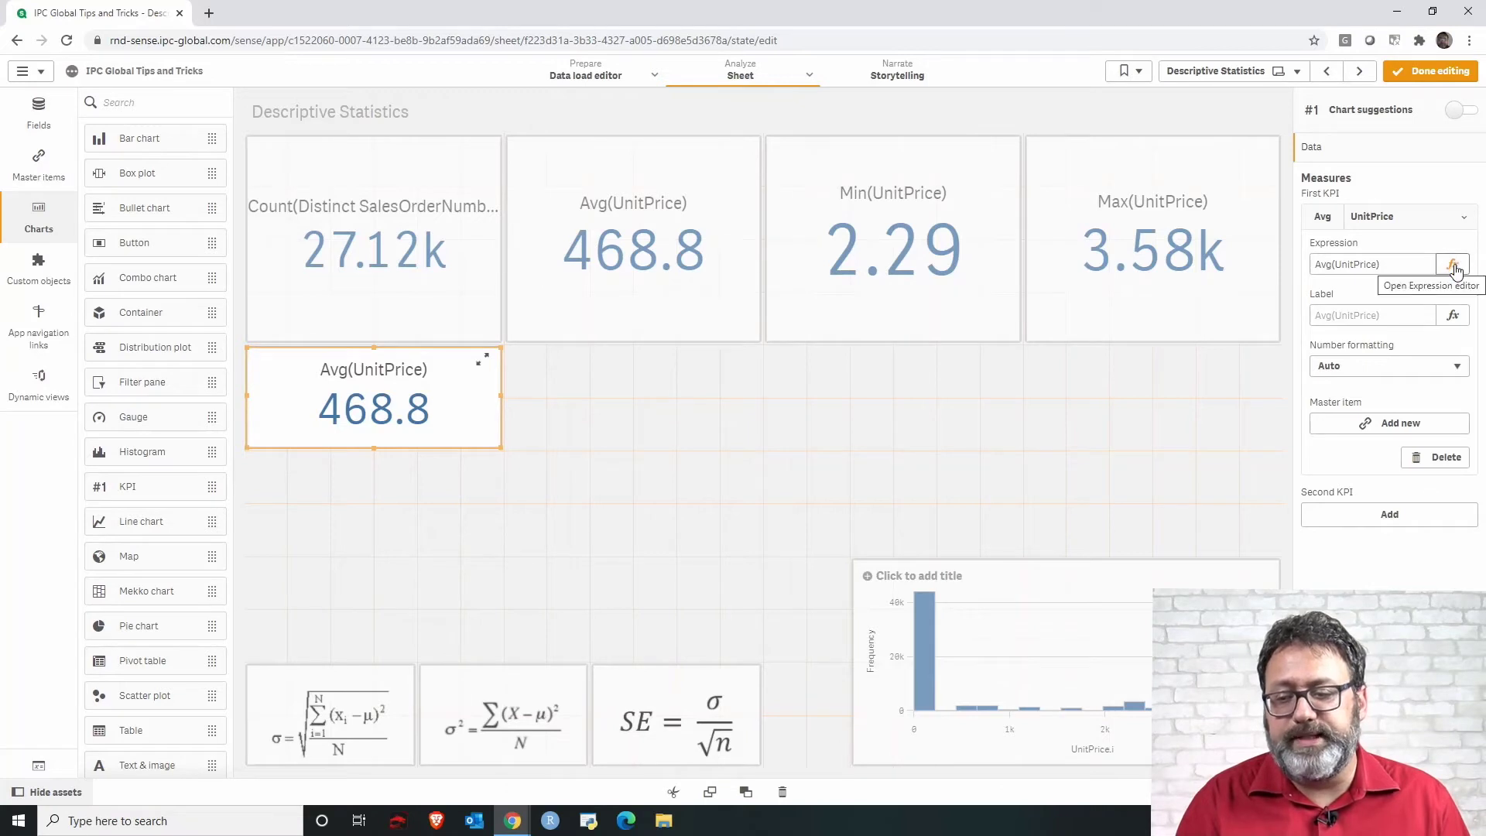
pyautogui.click(1453, 266)
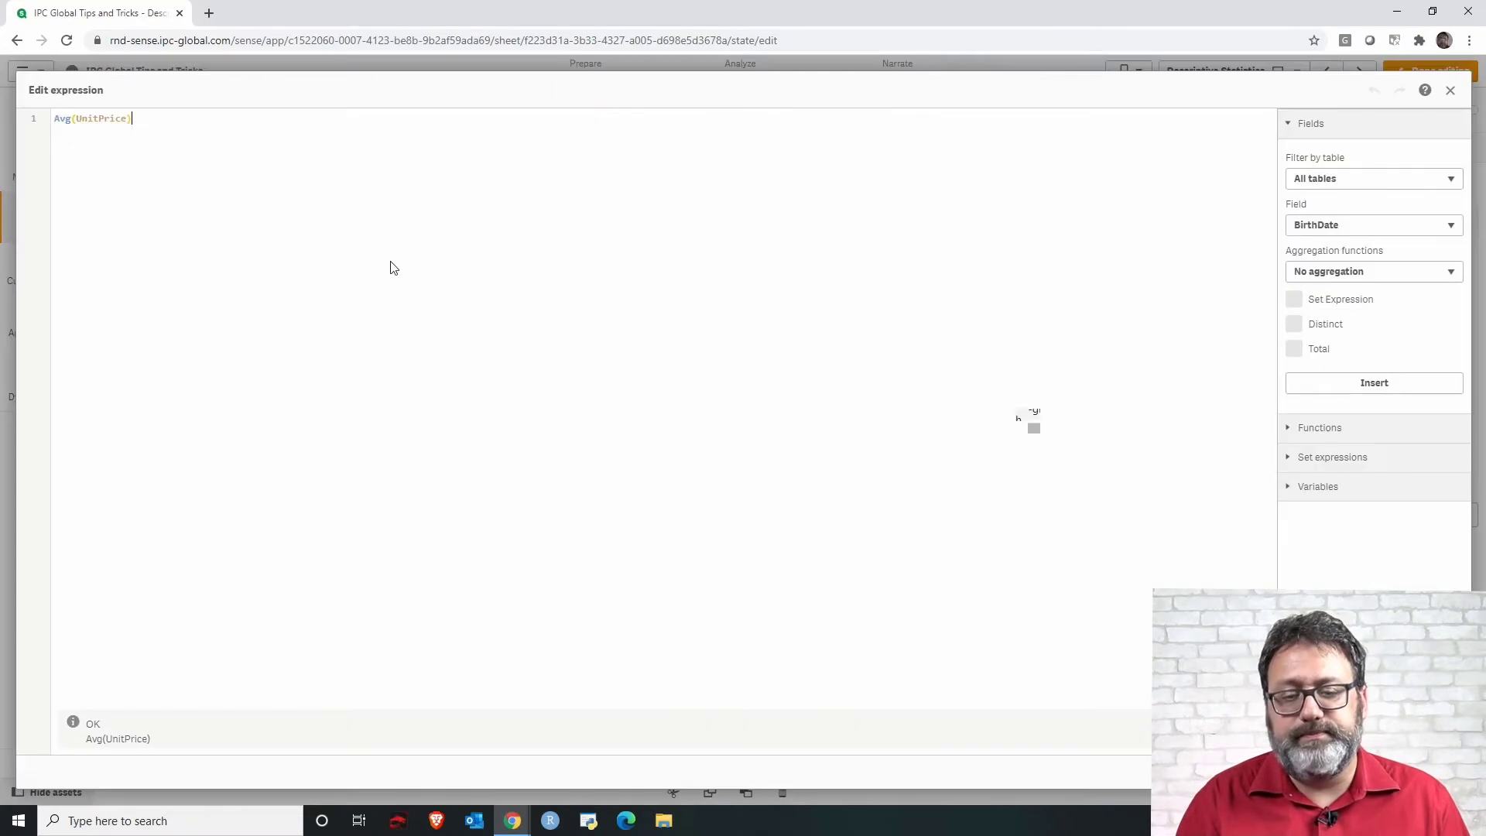
pyautogui.doubleClick(60, 119)
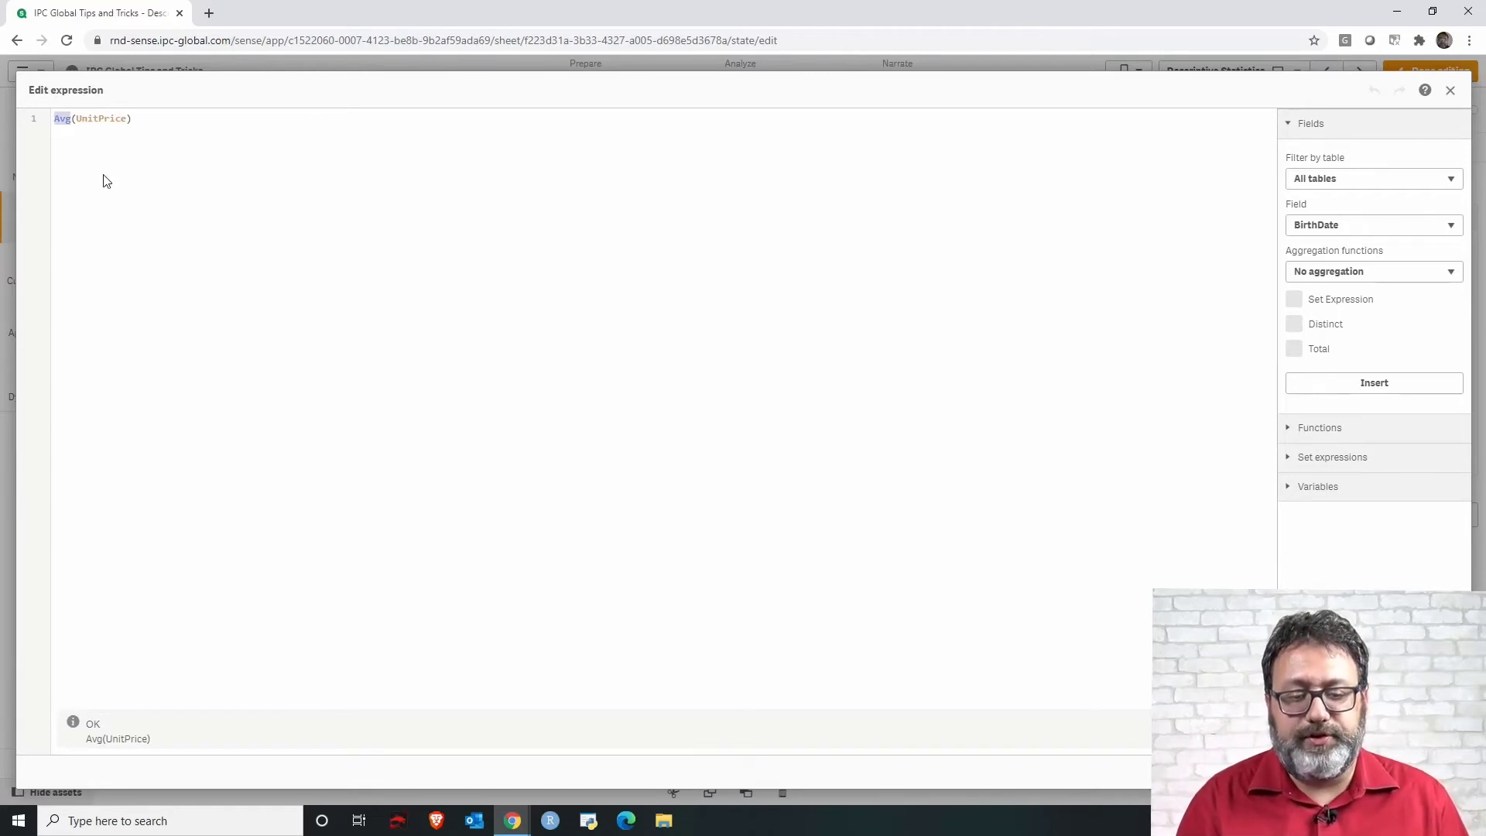
pyautogui.write('Median')
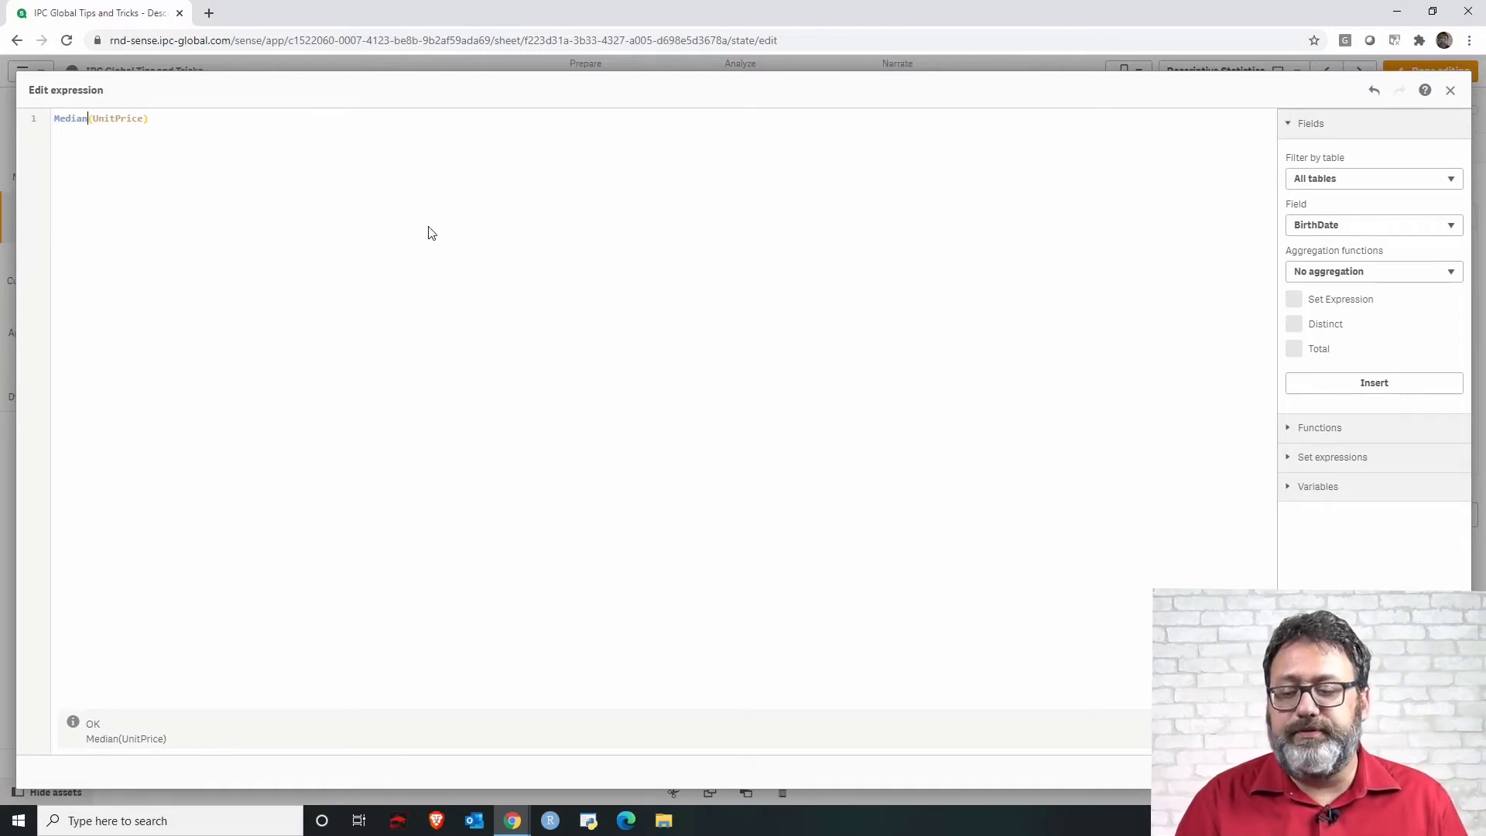
pyautogui.click(1439, 772)
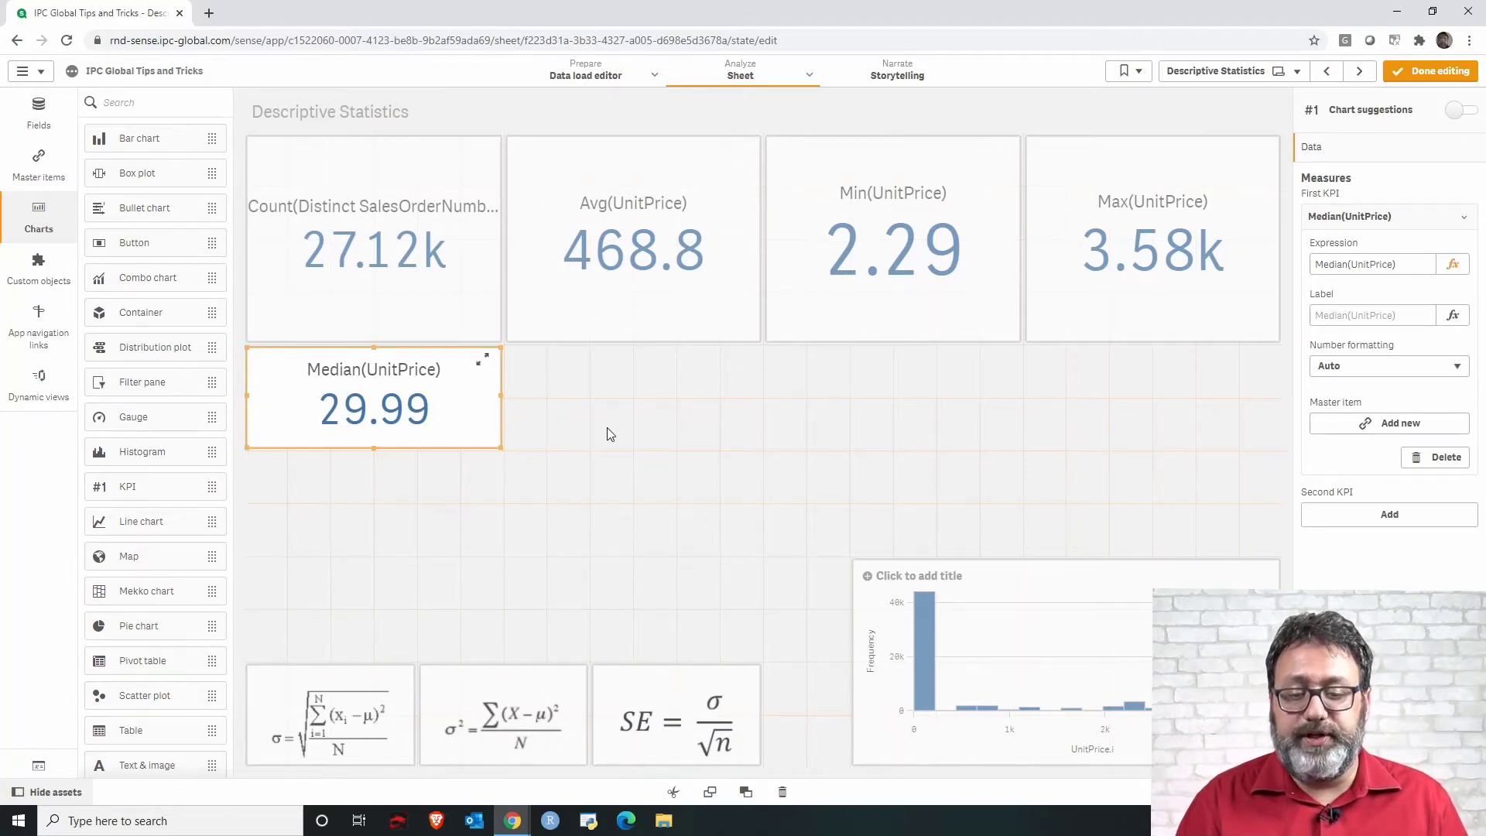
# Paste another KPI copy beside the median KPI and change its expression to Mode(UnitPrice).
pyautogui.click(580, 458)
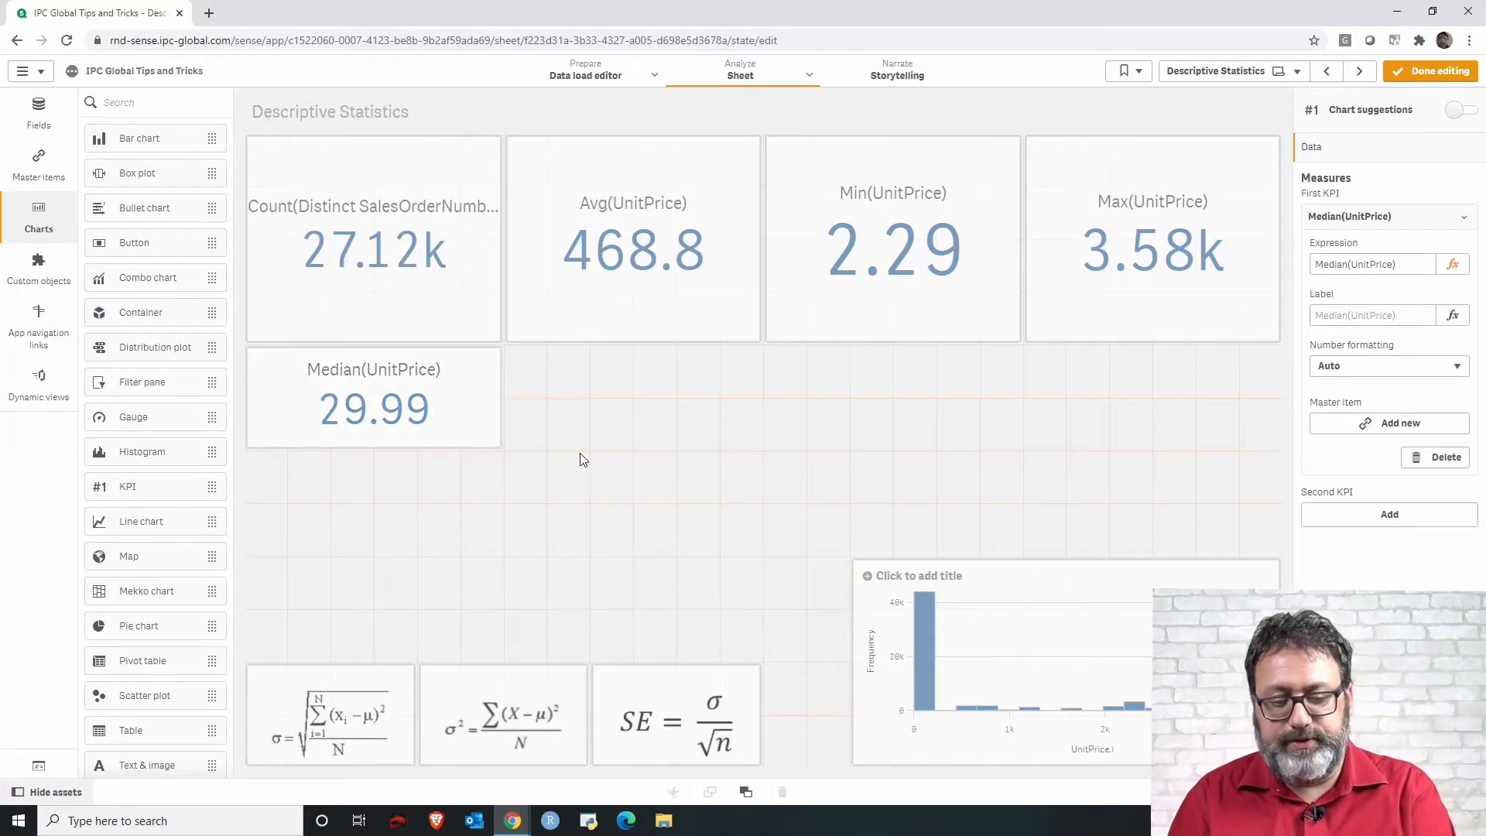
pyautogui.hotkey('ctrl', 'v')
pyautogui.moveTo(632, 570); pyautogui.dragTo(635, 422)
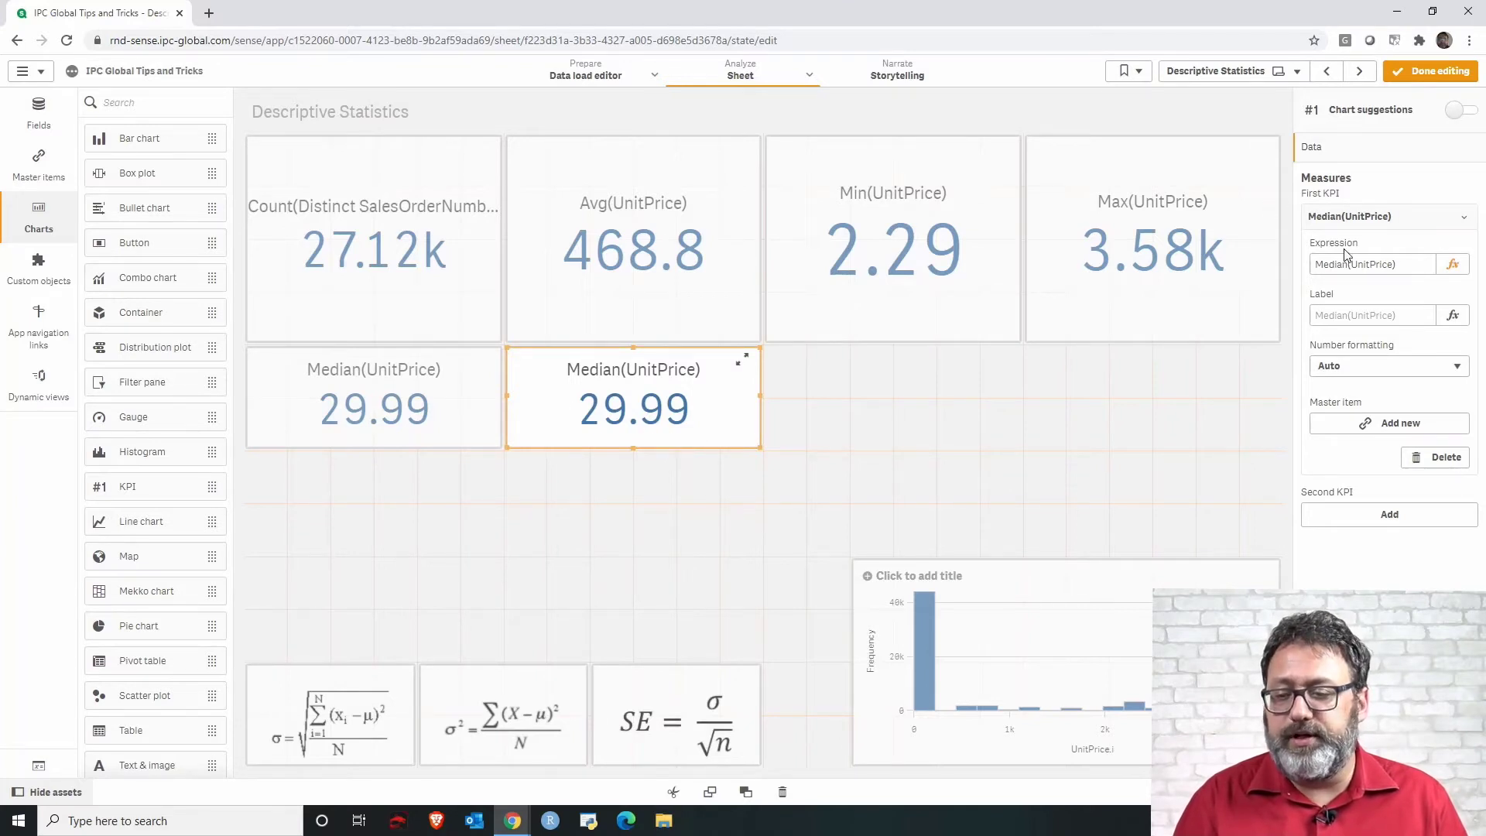
pyautogui.click(1452, 267)
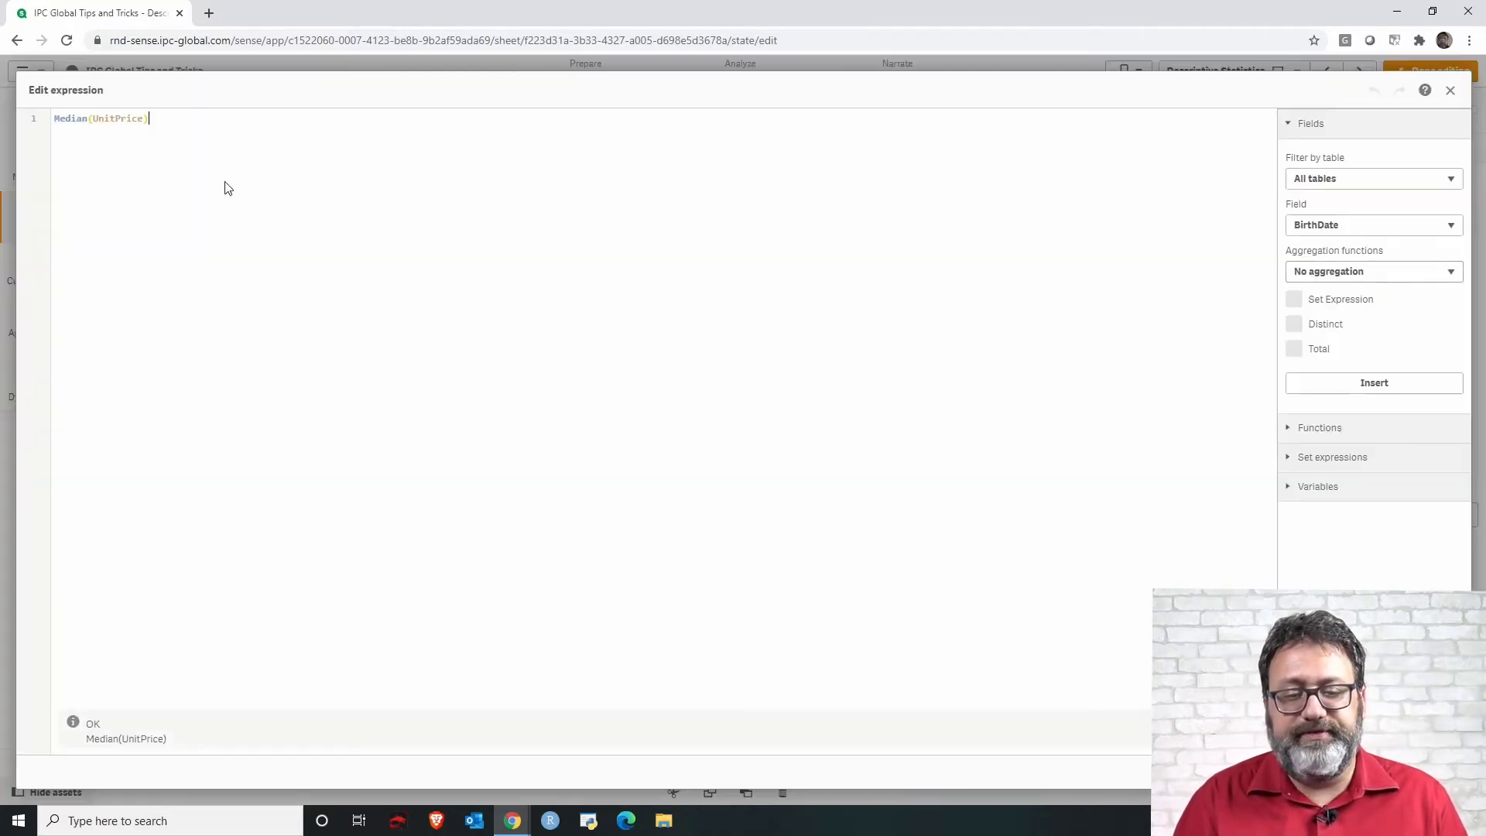
pyautogui.doubleClick(69, 118)
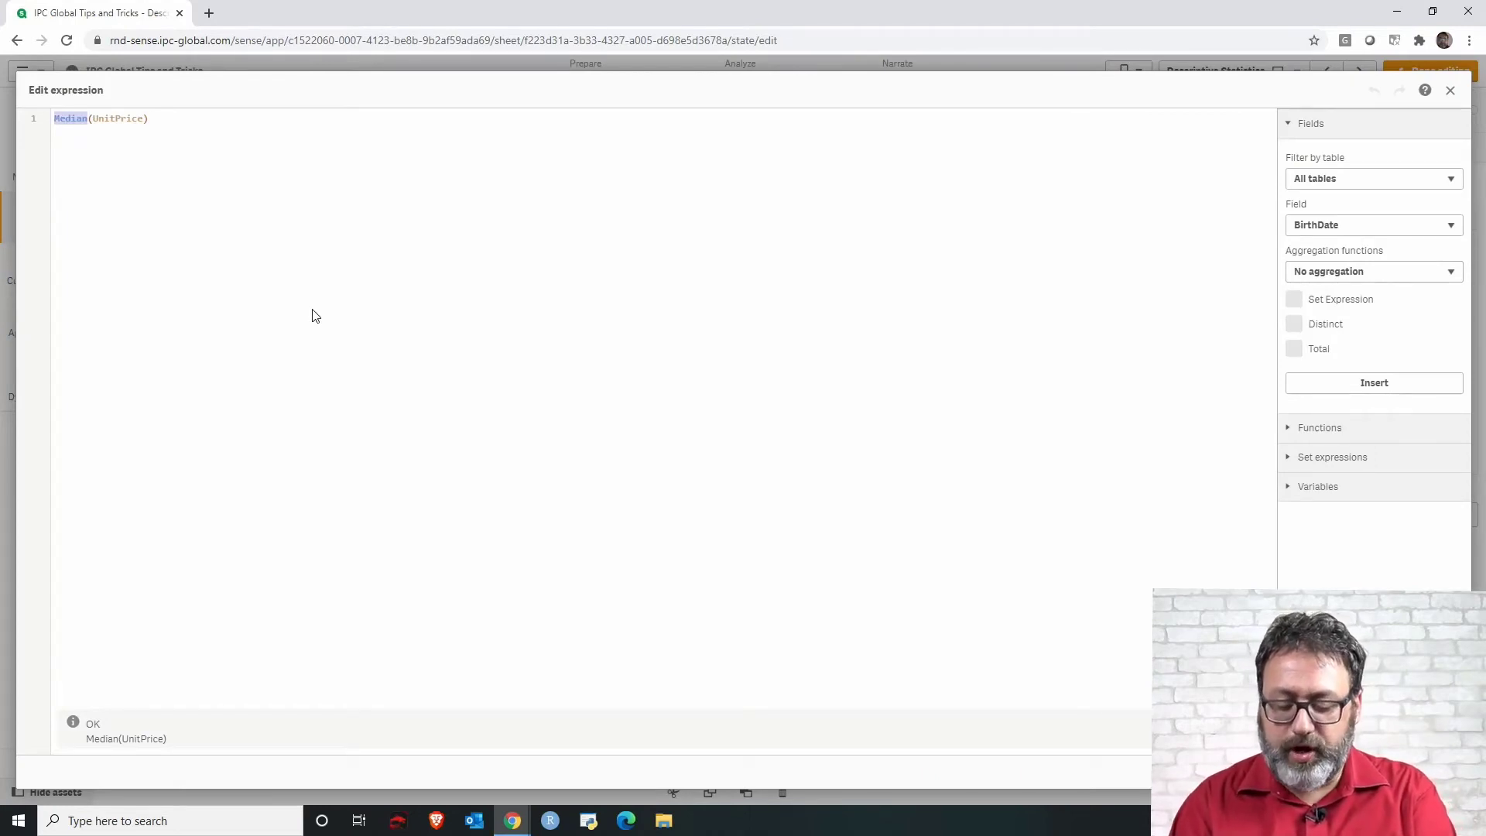
pyautogui.write('Mode')
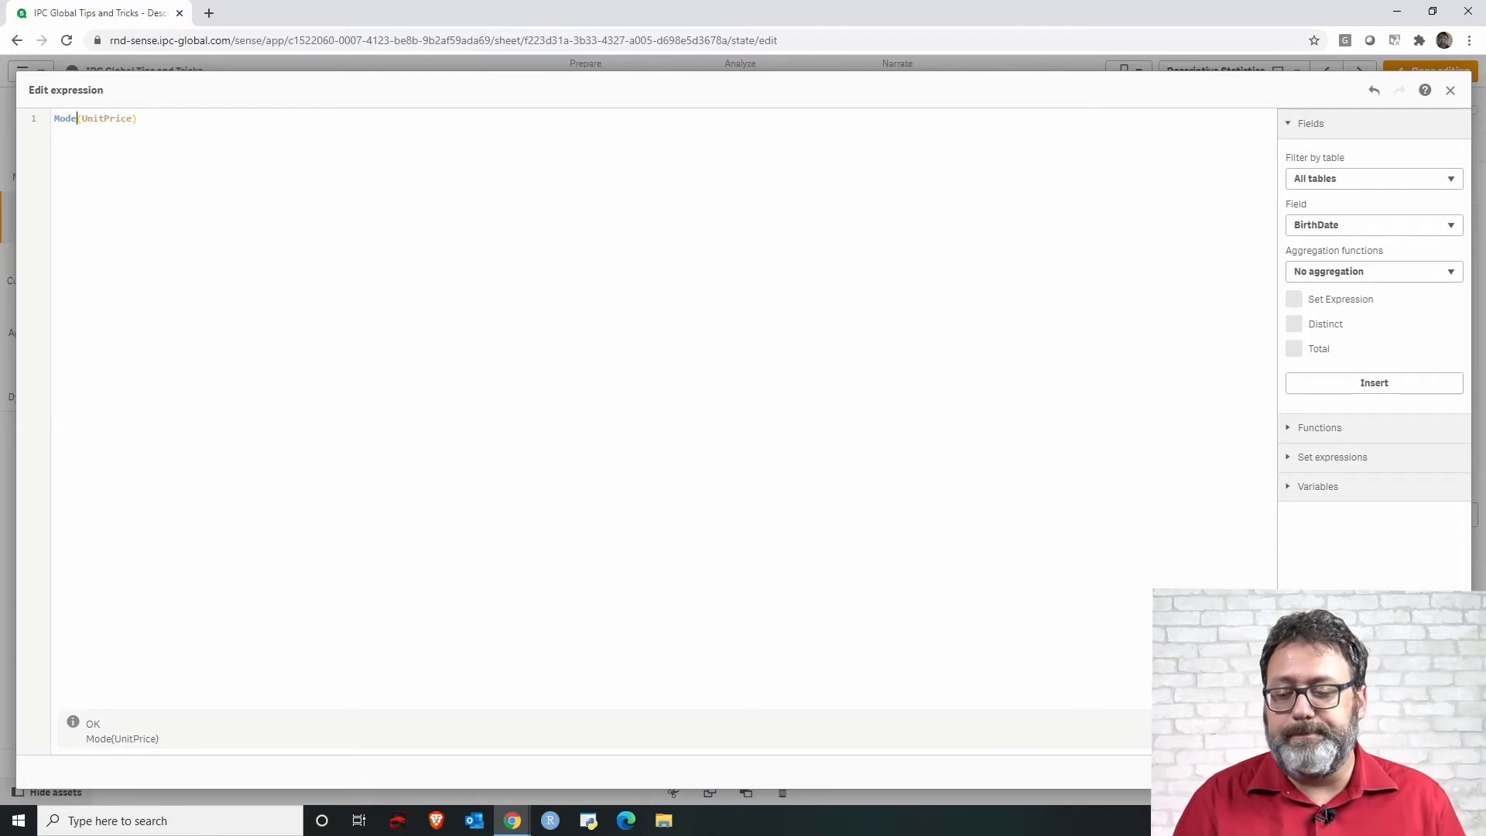
pyautogui.click(1440, 772)
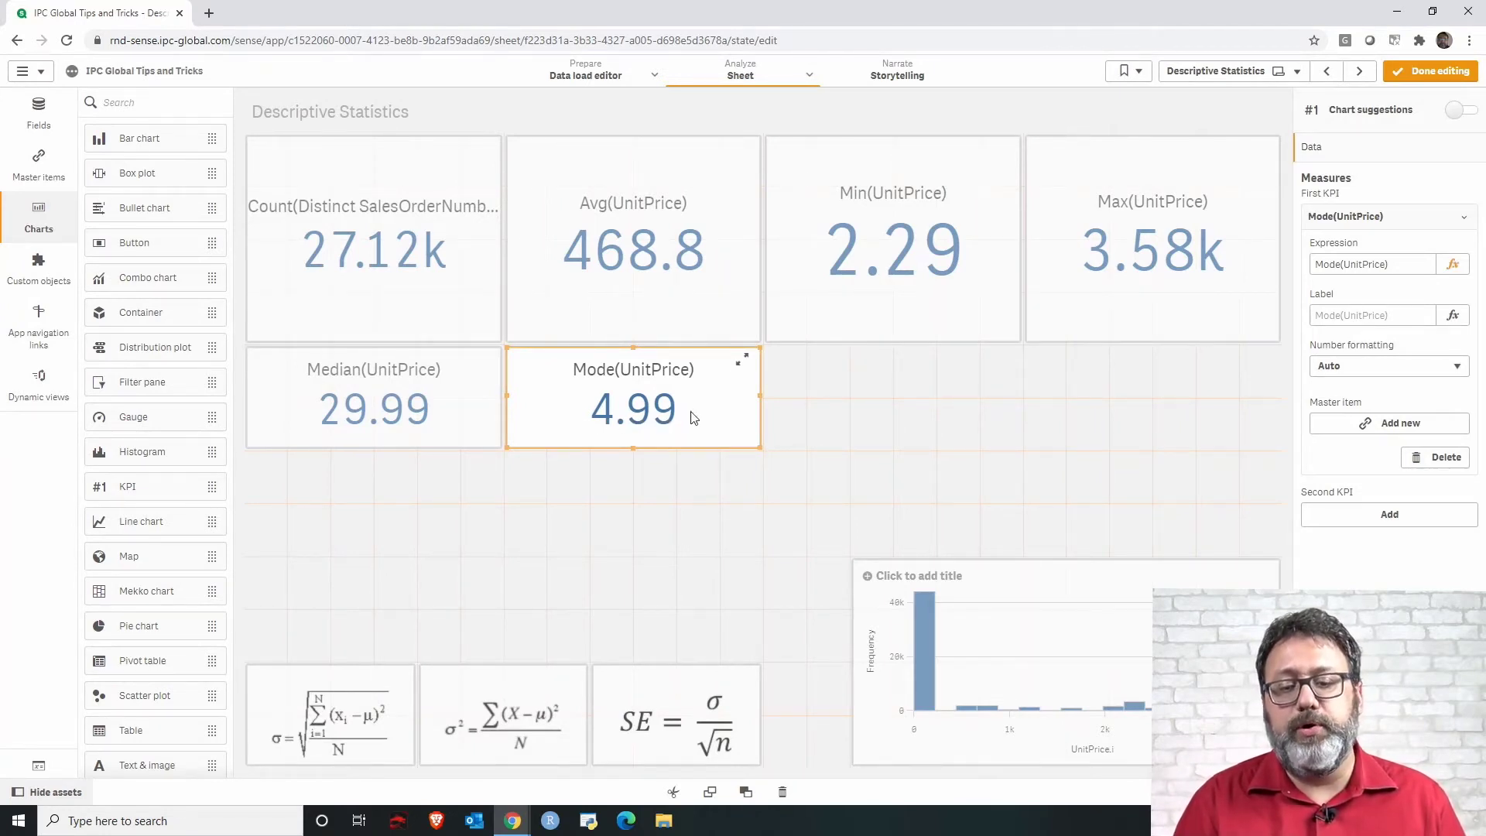
pyautogui.click(624, 333)
pyautogui.click(464, 403)
pyautogui.click(576, 384)
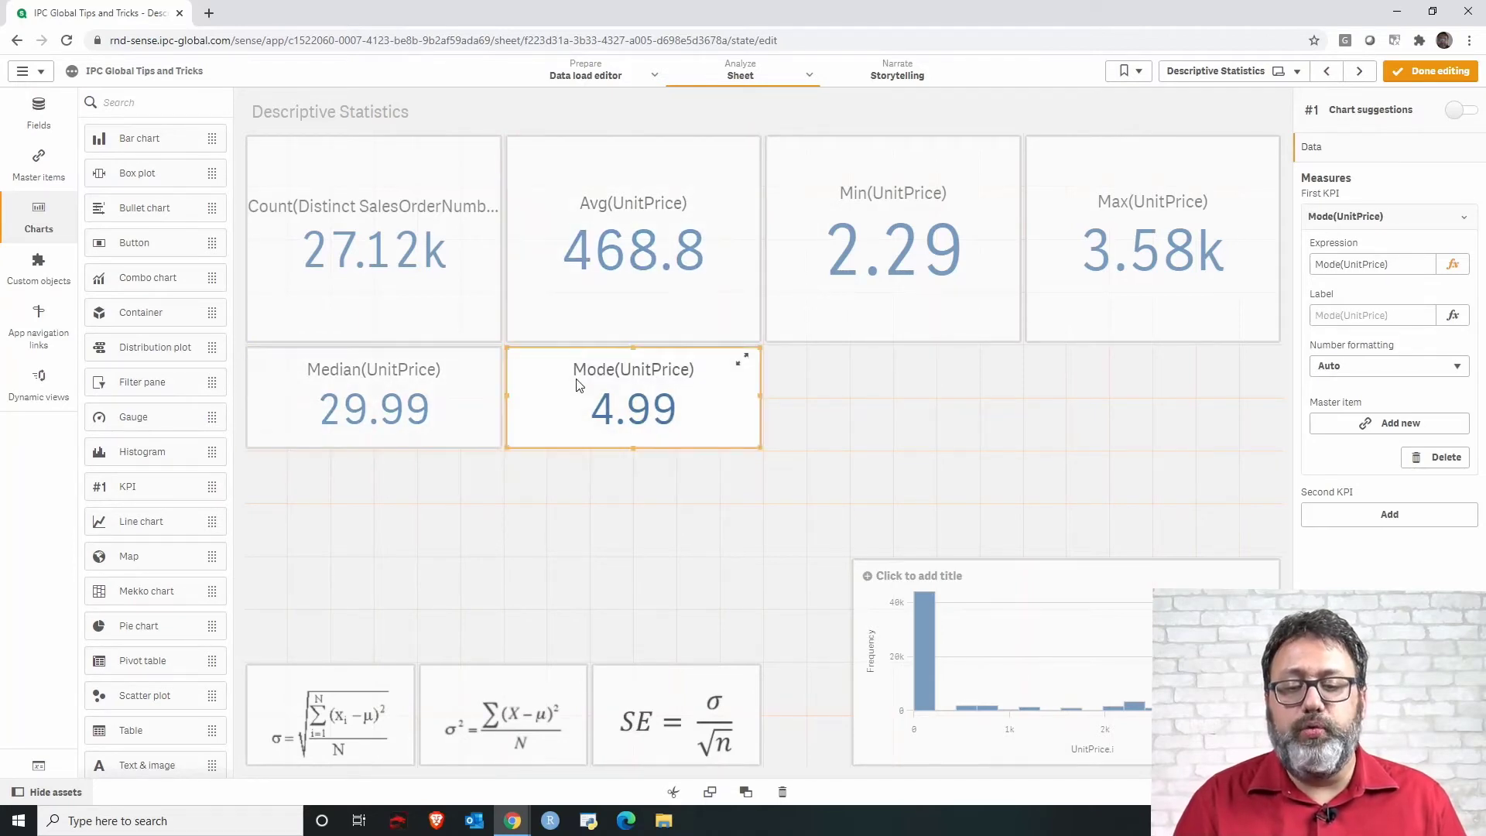
pyautogui.click(573, 325)
pyautogui.click(475, 395)
pyautogui.click(540, 412)
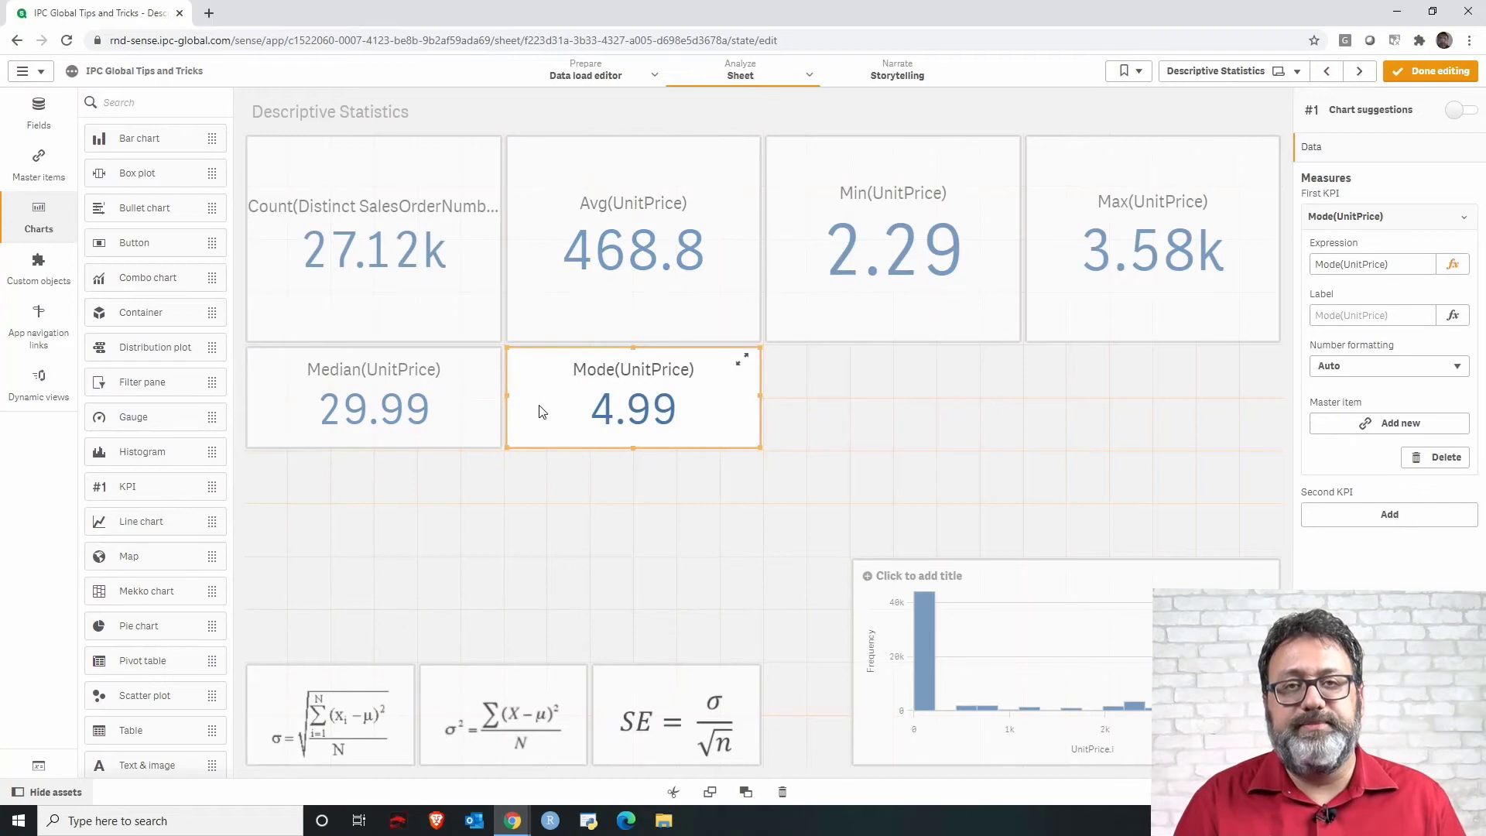
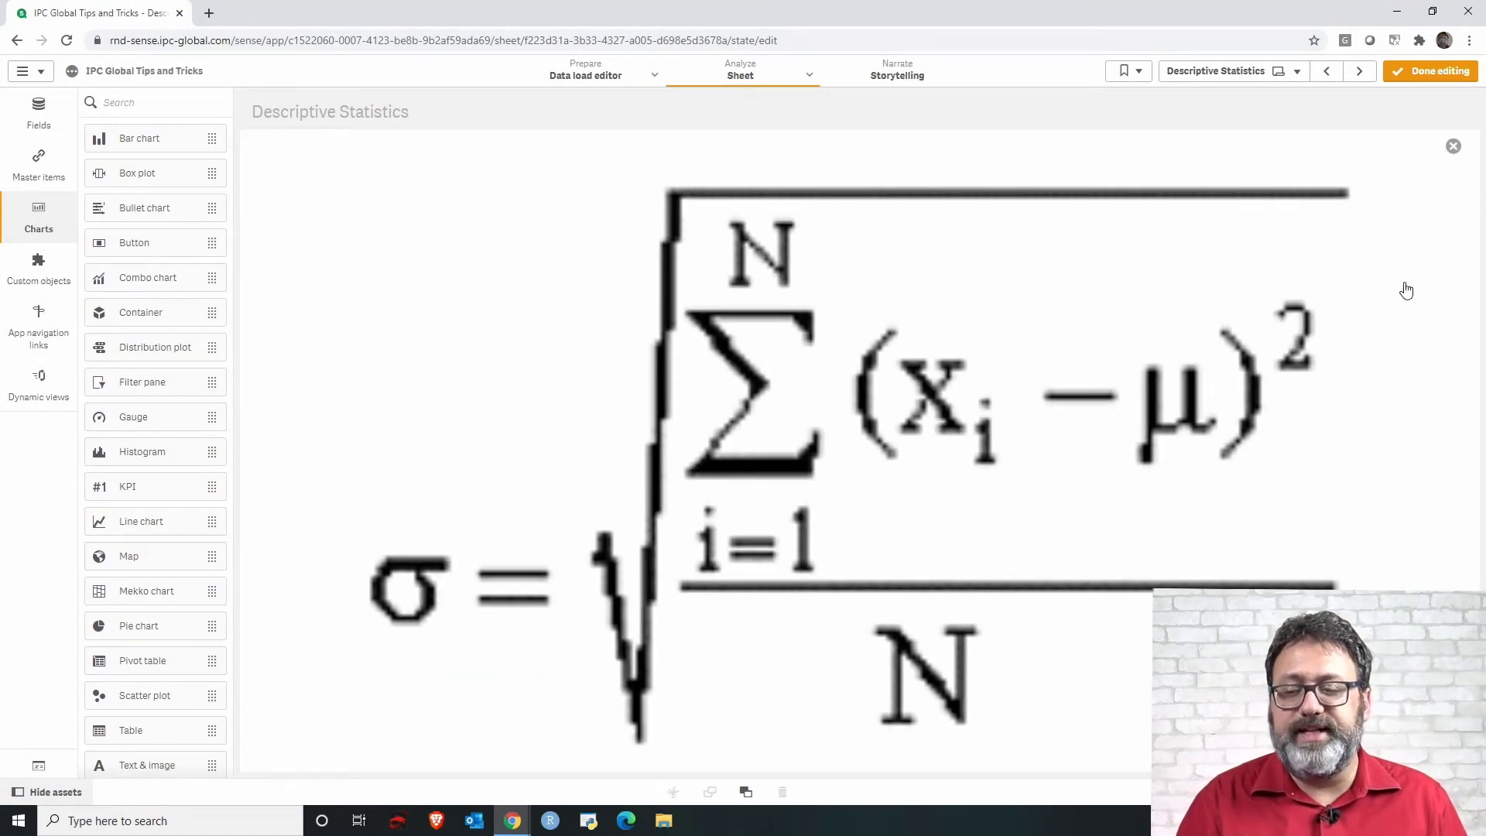
# Add a new KPI beside the Mode(UnitPrice) KPI and set its measure expression to StDev(UnitPrice).
pyautogui.click(1452, 146)
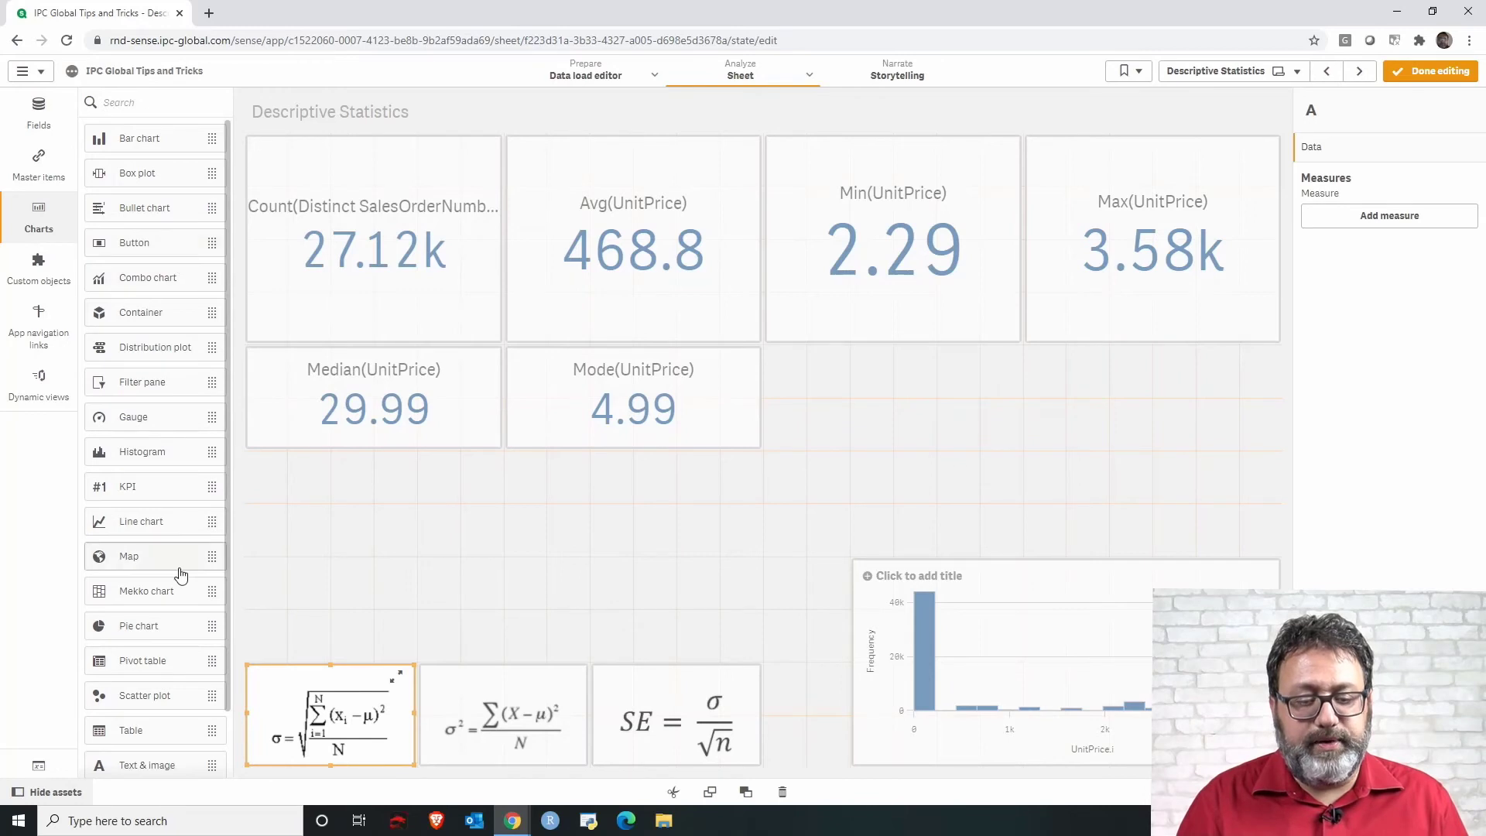
pyautogui.moveTo(186, 487); pyautogui.dragTo(1019, 403)
pyautogui.click(901, 406)
pyautogui.write('Unit')
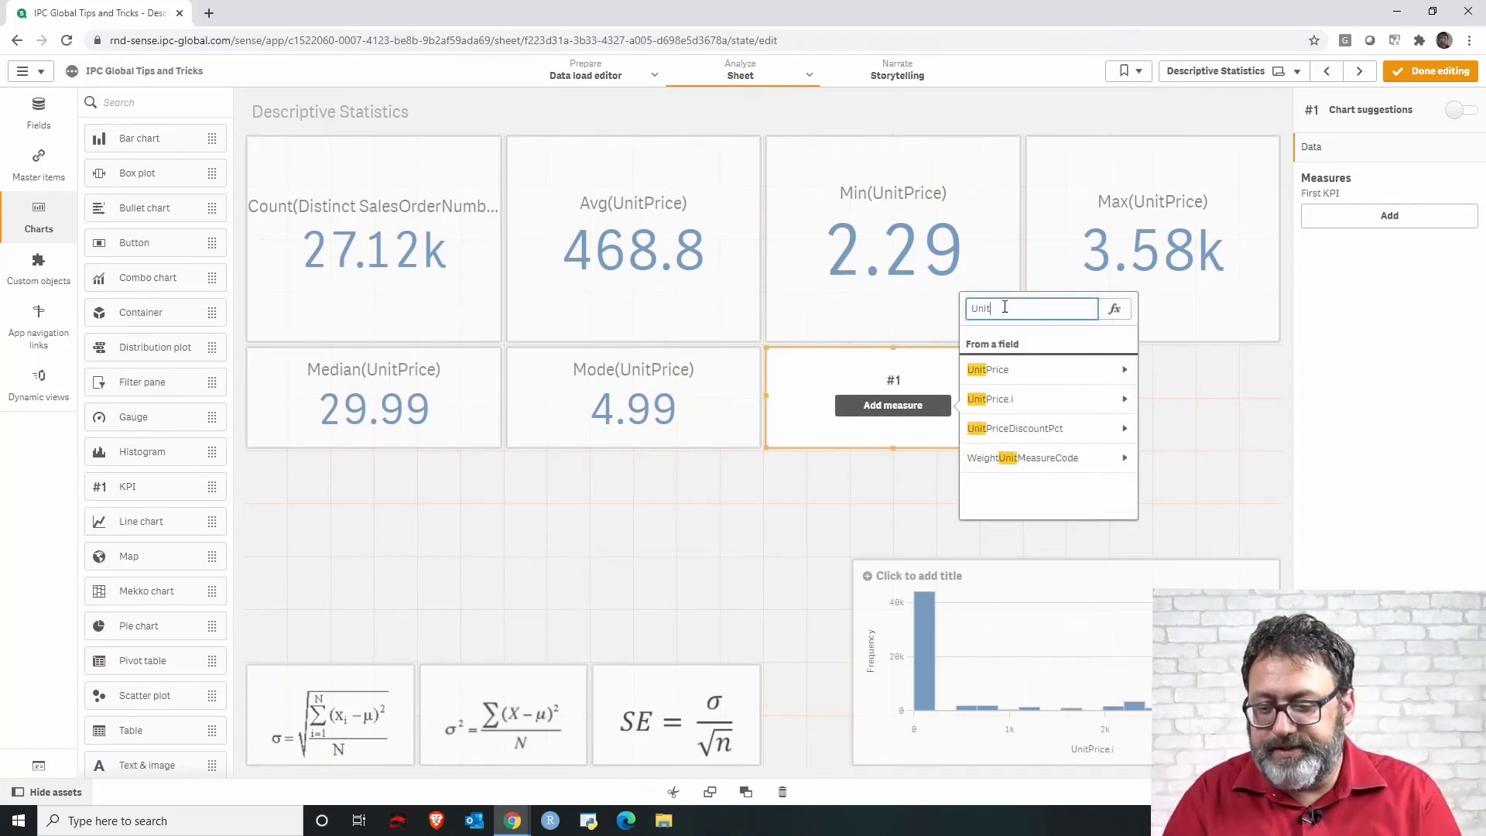
pyautogui.click(1203, 441)
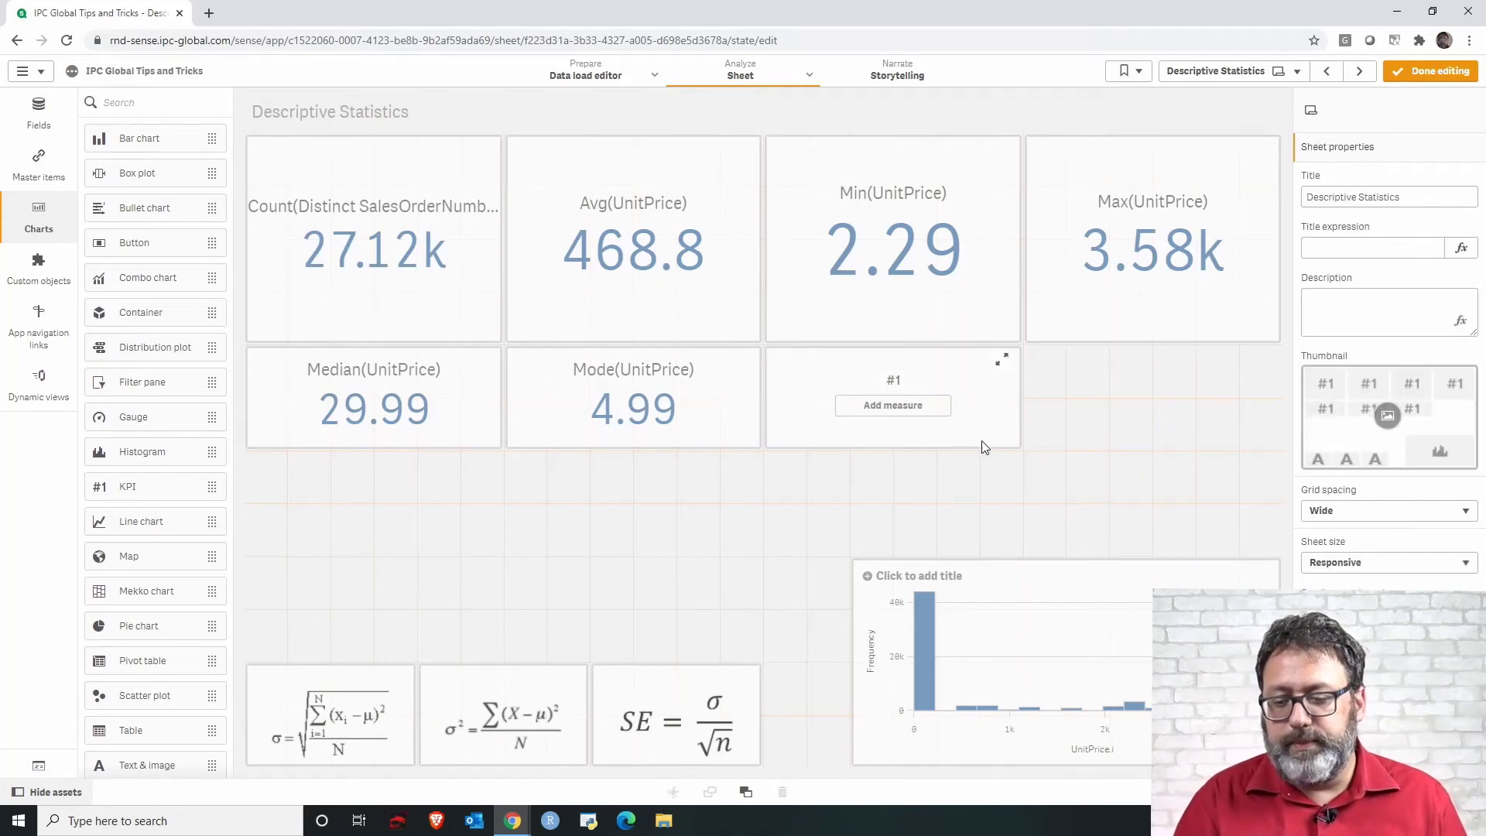
pyautogui.click(930, 414)
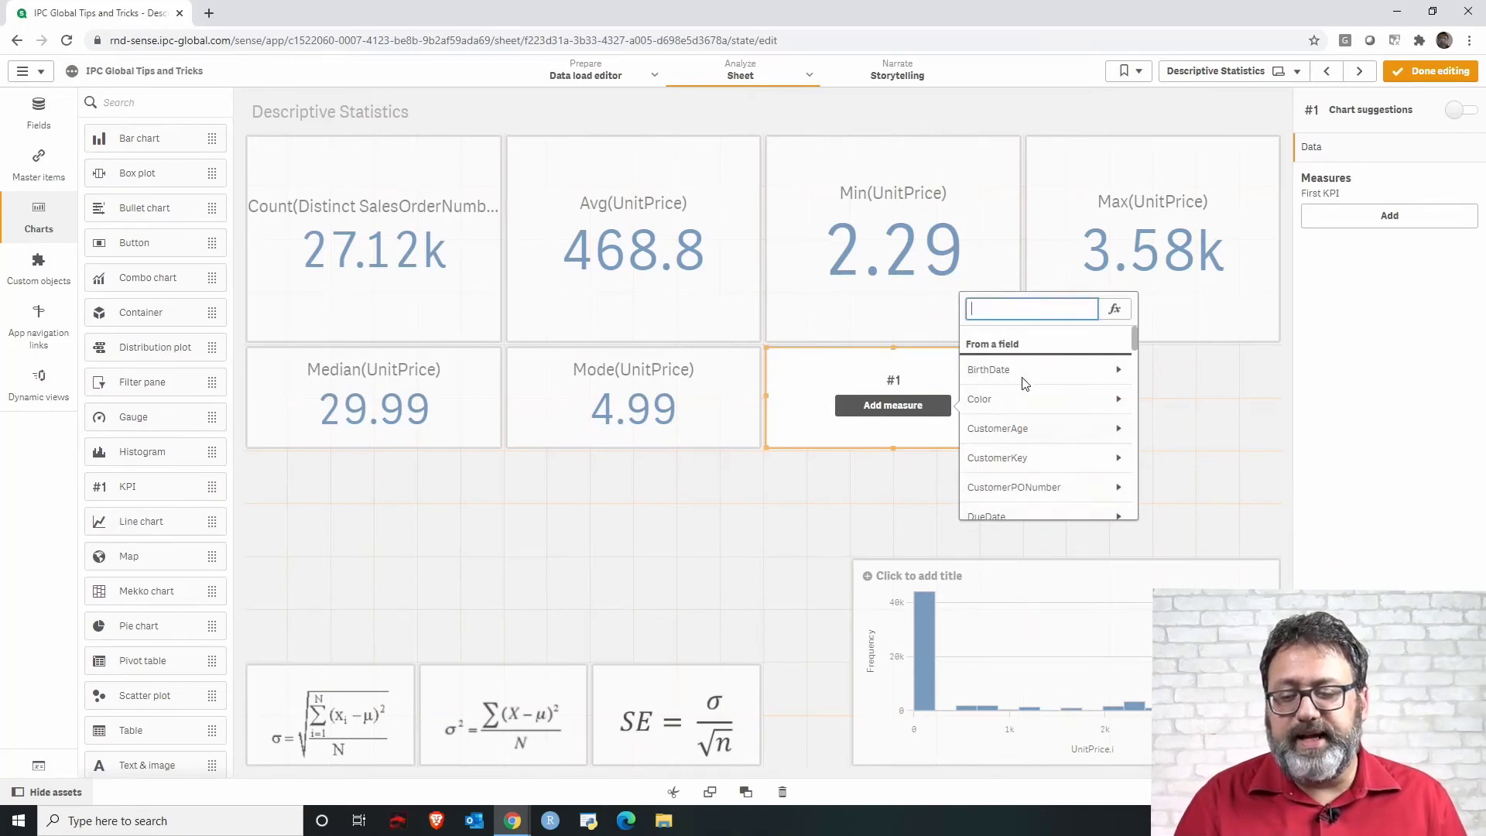
pyautogui.click(1114, 310)
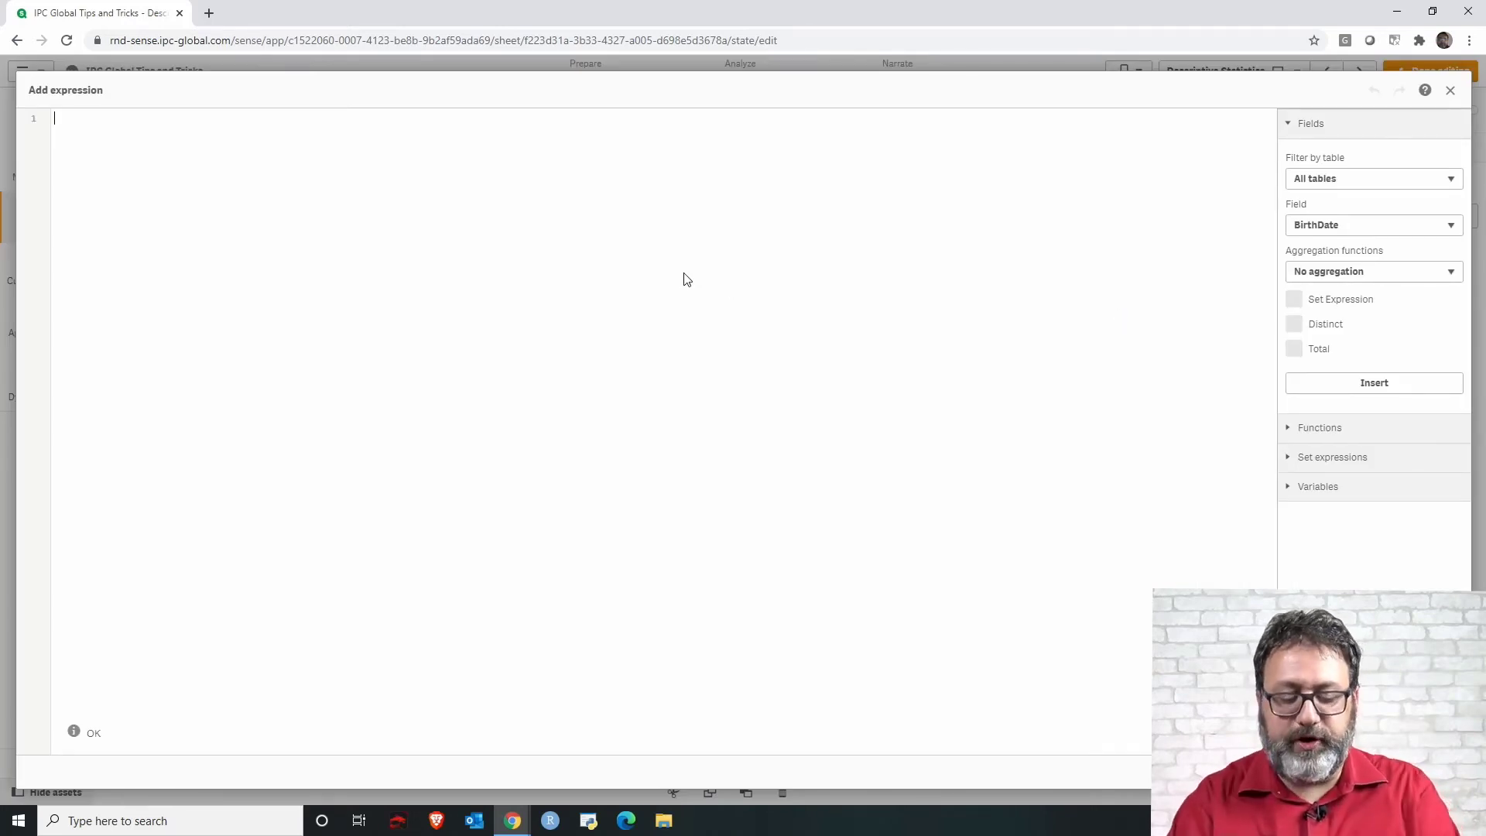
pyautogui.write('StDe')
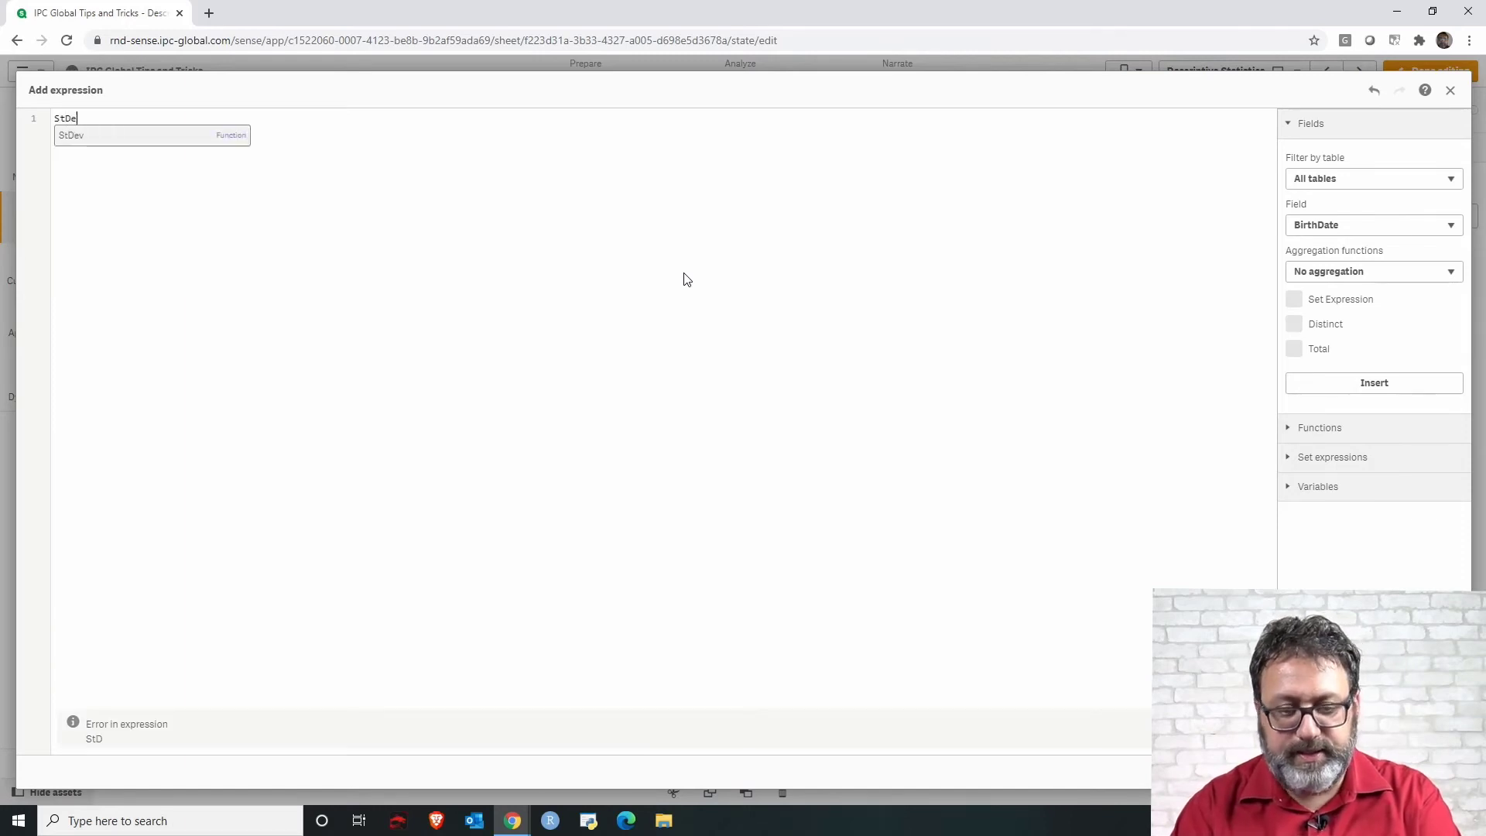
pyautogui.write('v')
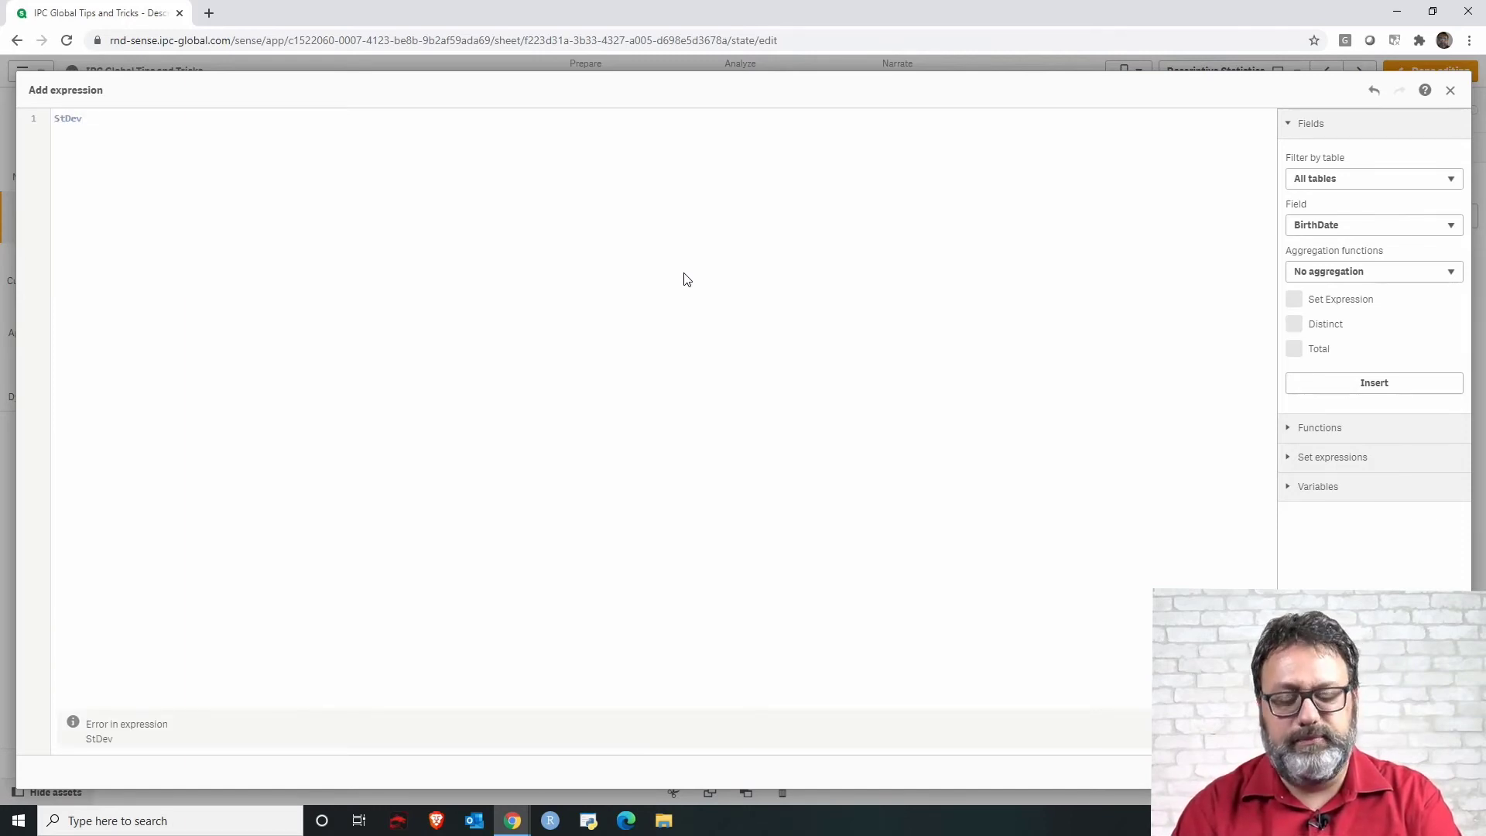
pyautogui.write('(UnitP')
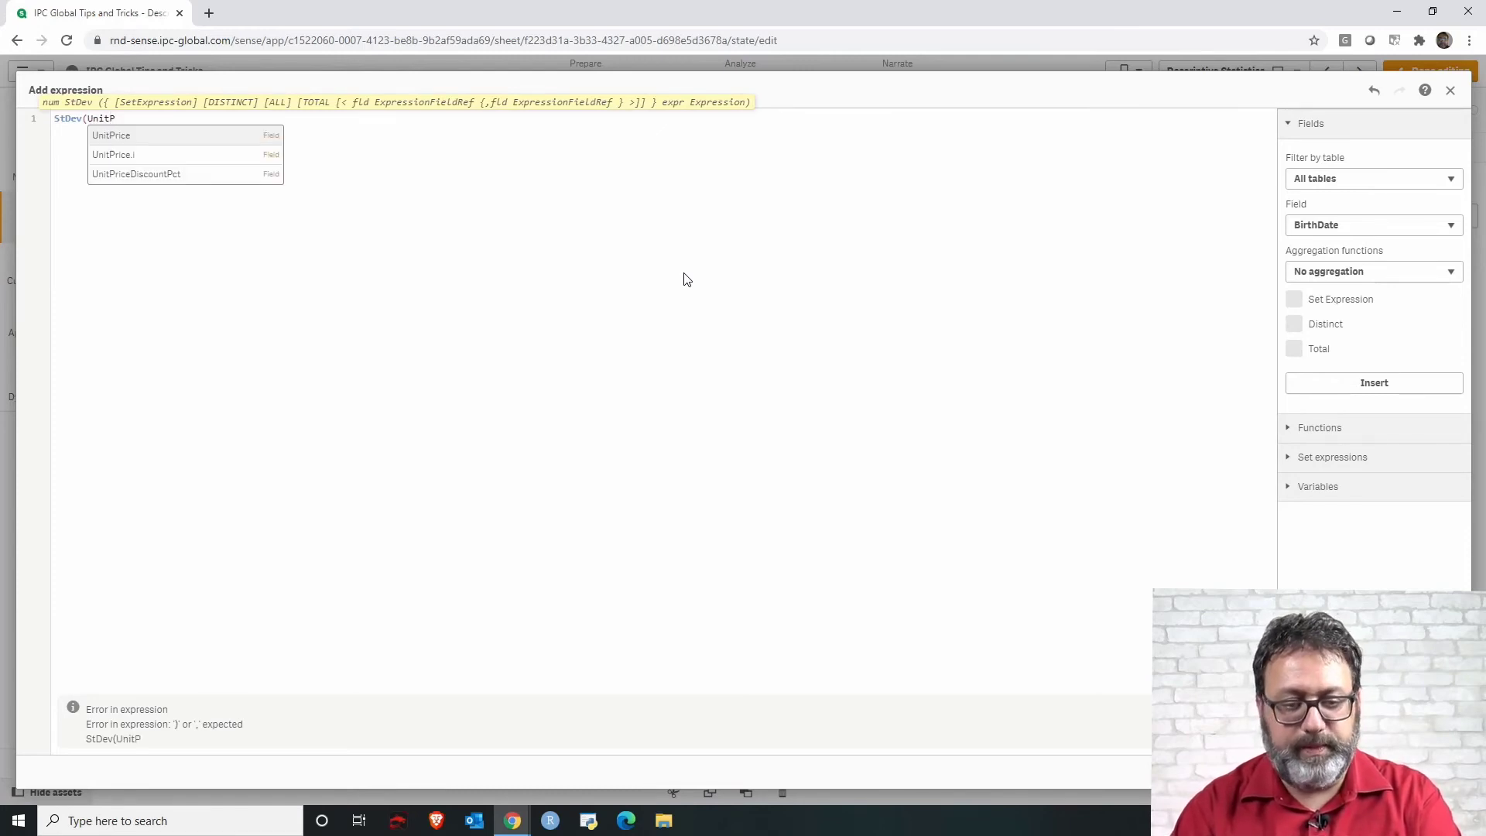
pyautogui.press('Return')
pyautogui.write(')')
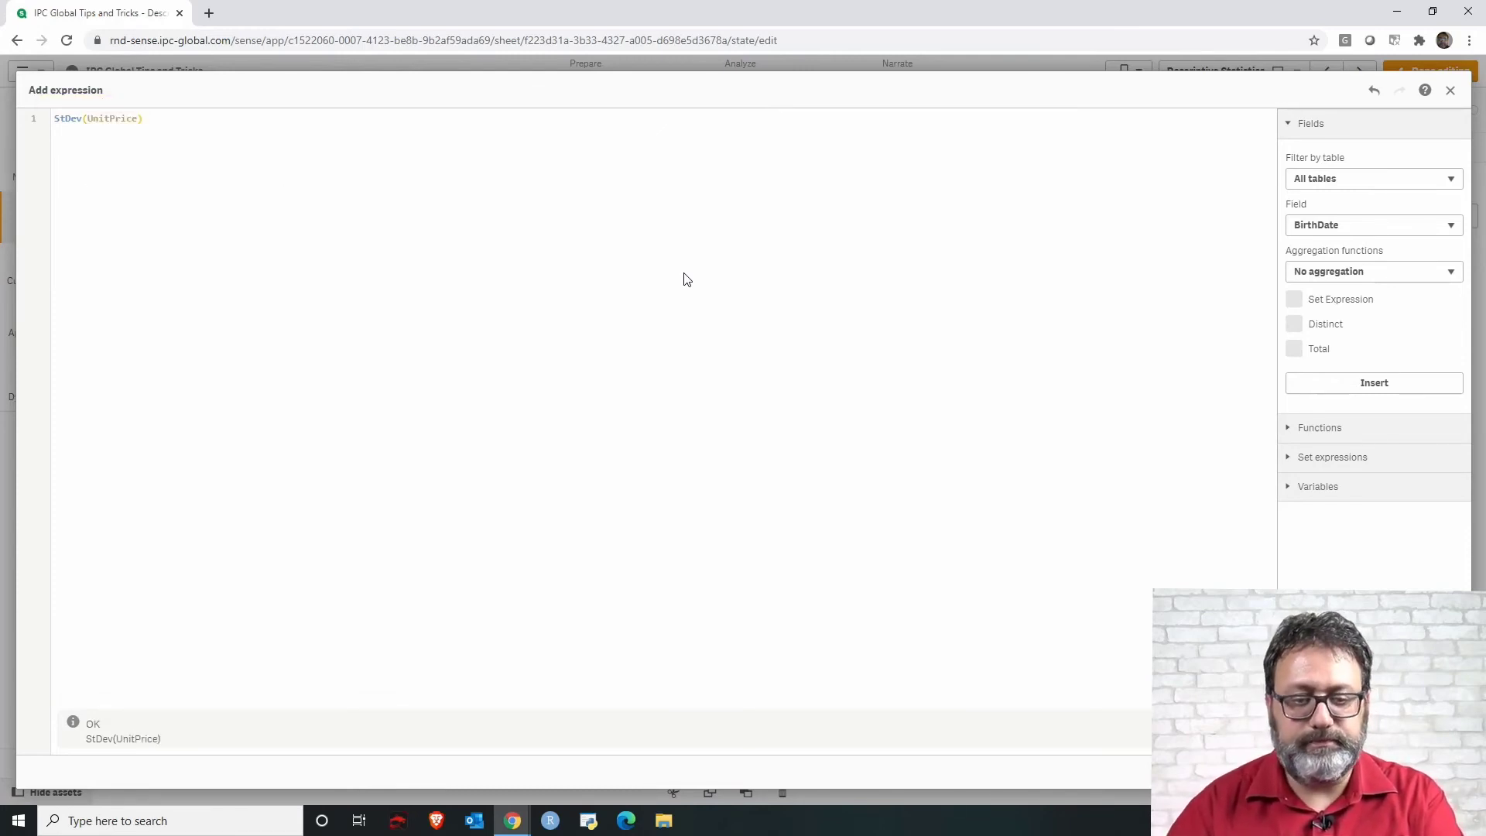
pyautogui.hotkey('ctrl', 'Return')
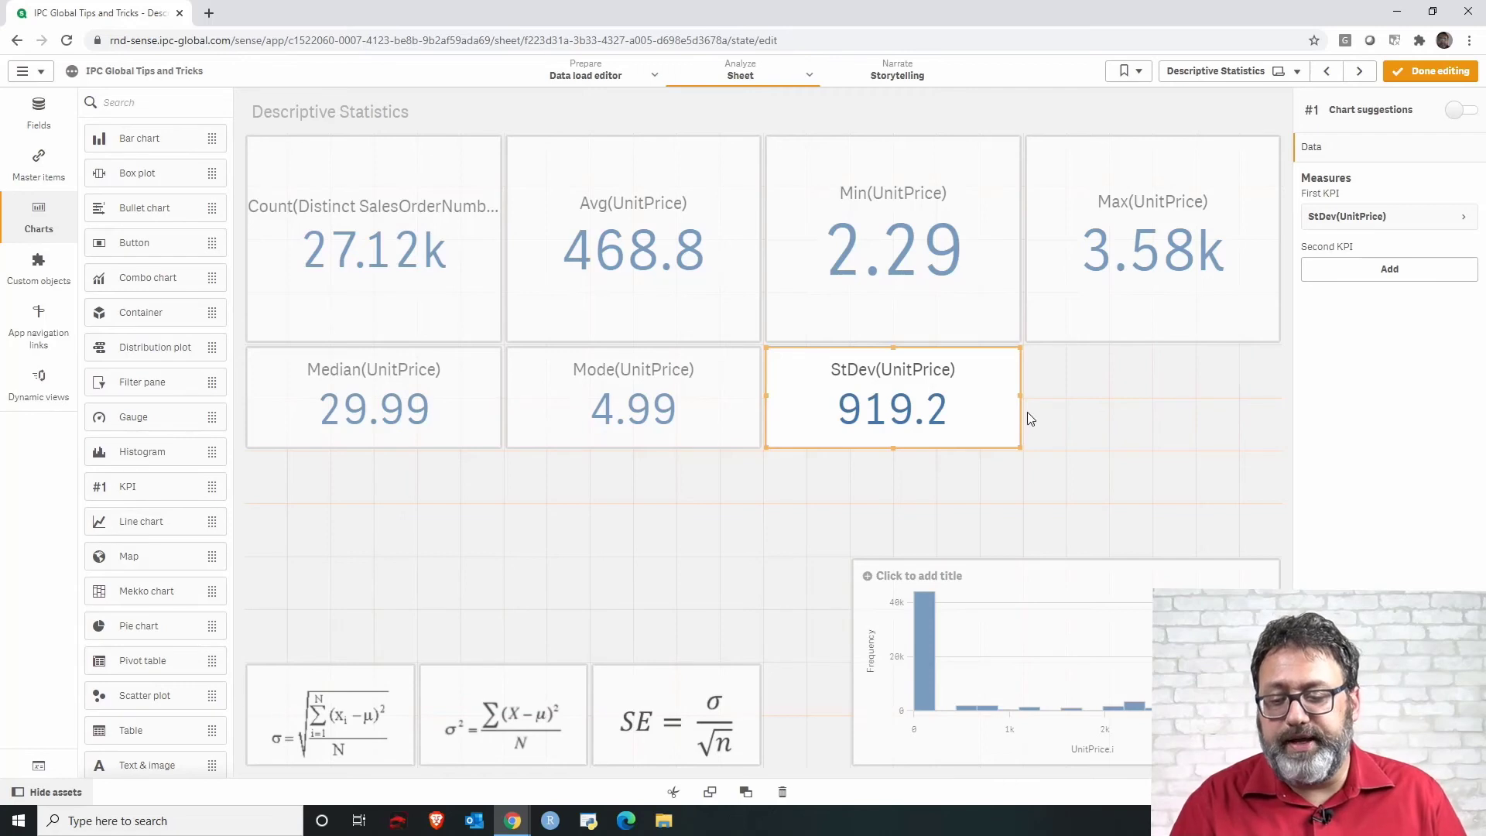
# Narrow the StDev KPI, paste a copy of it and place the copy to its right at a similar width.
pyautogui.moveTo(1019, 397); pyautogui.dragTo(975, 396)
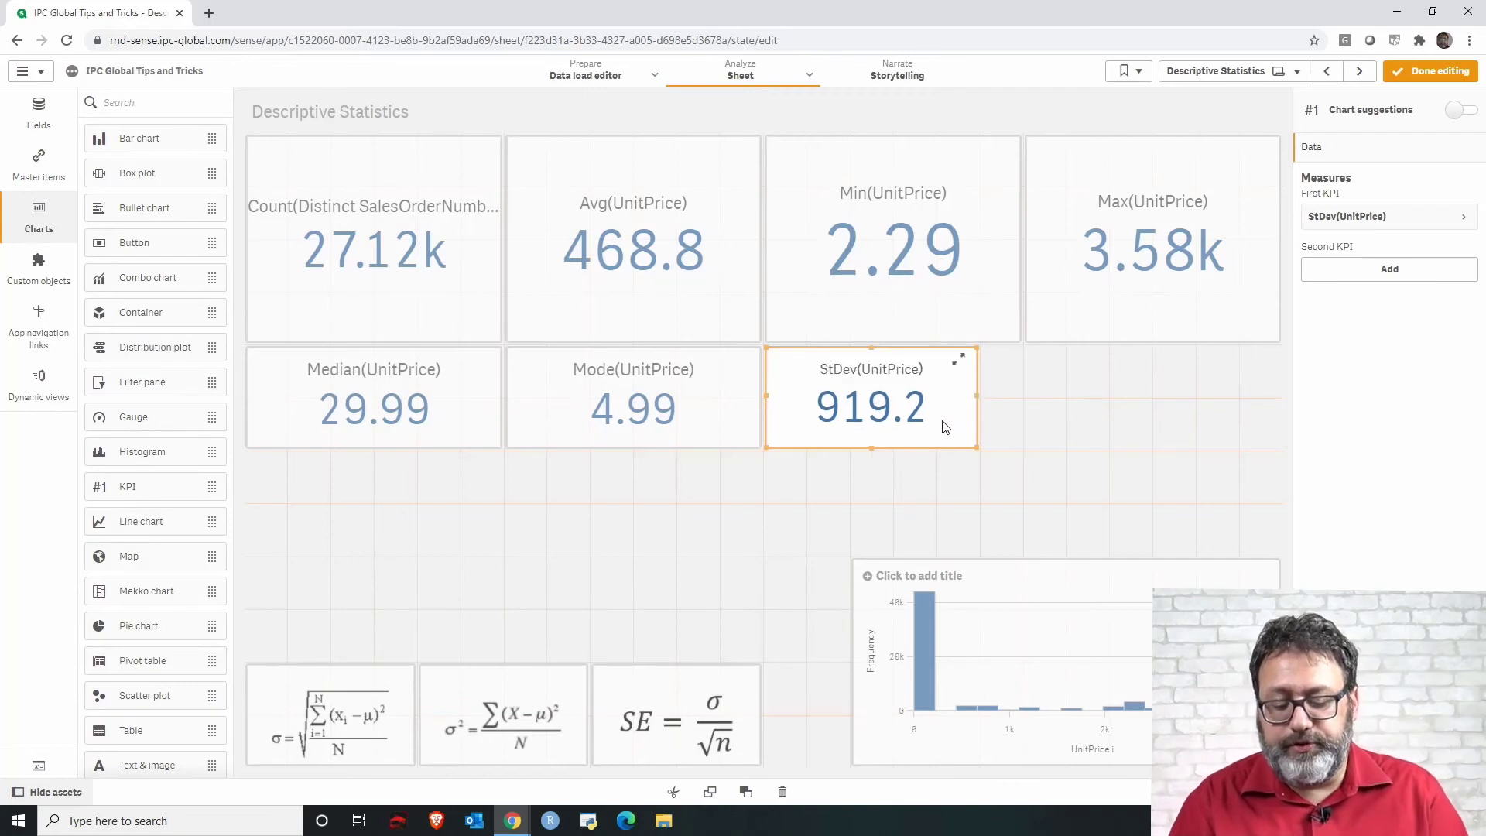
pyautogui.click(1014, 421)
pyautogui.hotkey('ctrl', 'v')
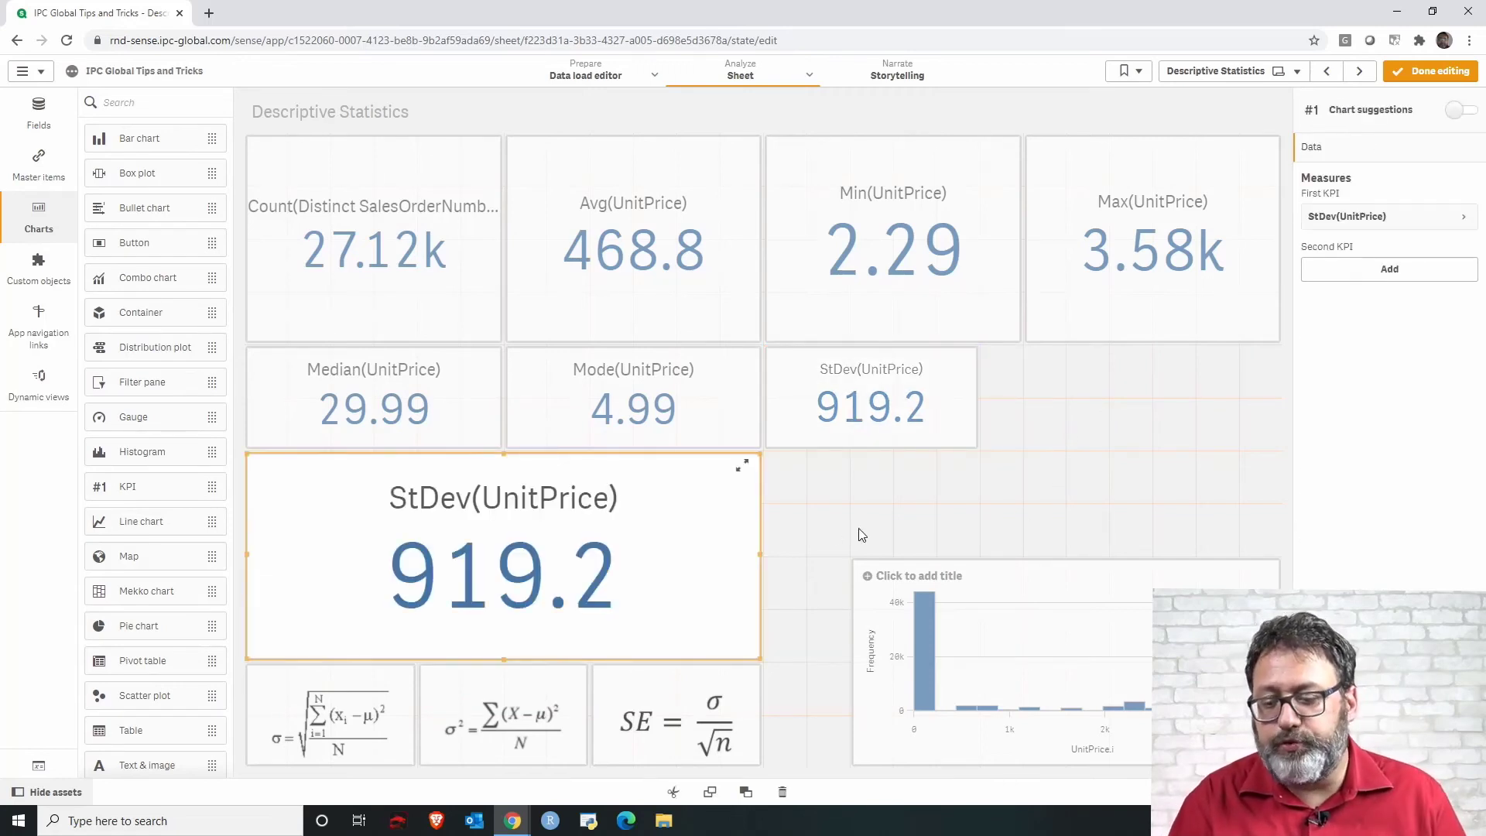
pyautogui.moveTo(754, 515); pyautogui.dragTo(1099, 399)
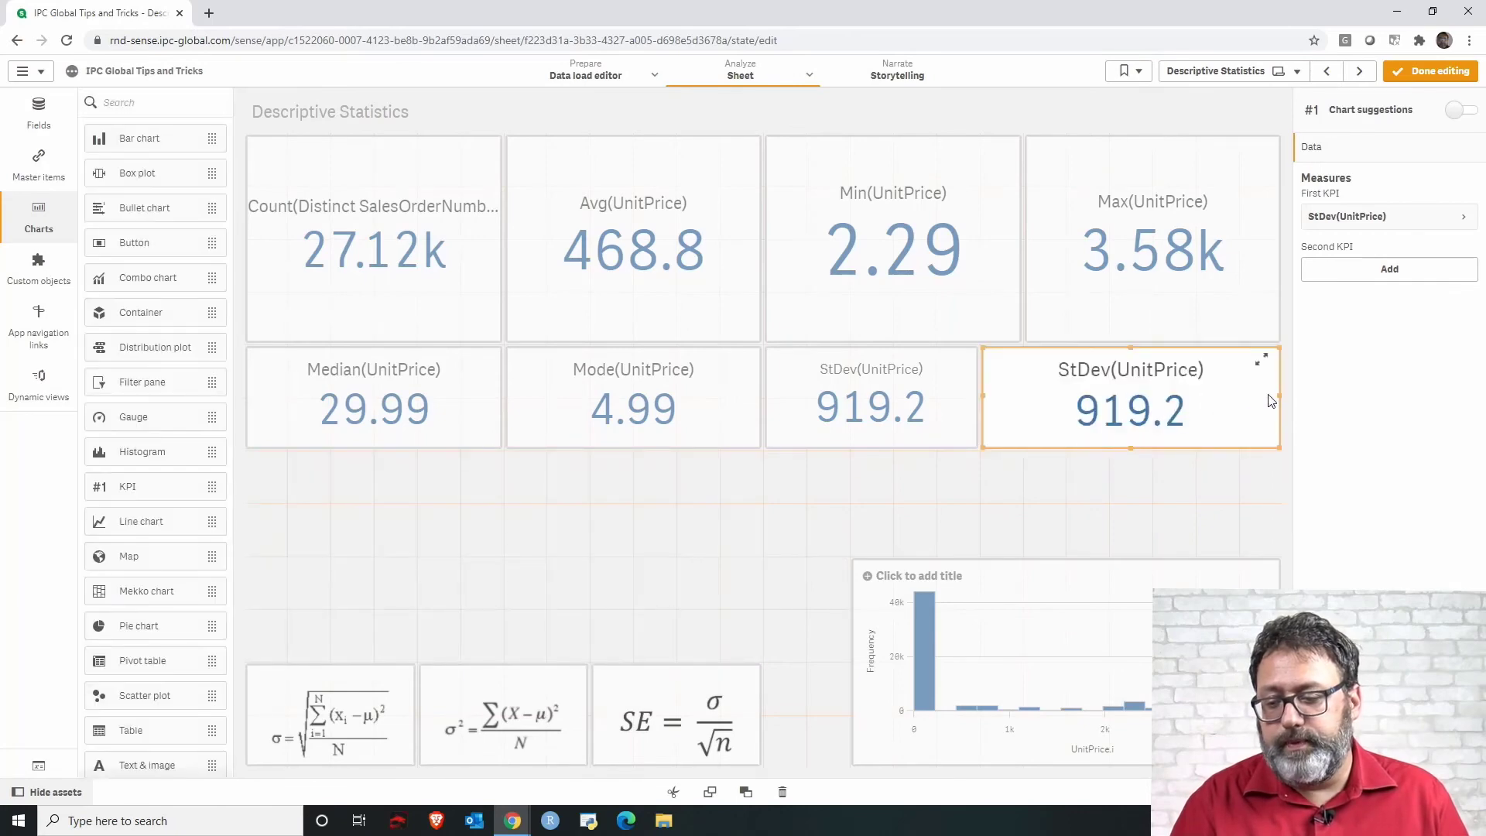
pyautogui.moveTo(1275, 394); pyautogui.dragTo(1192, 395)
# Change the copied KPI's expression to Pow(StDev(UnitPrice), 2) in the expression editor.
pyautogui.click(1374, 216)
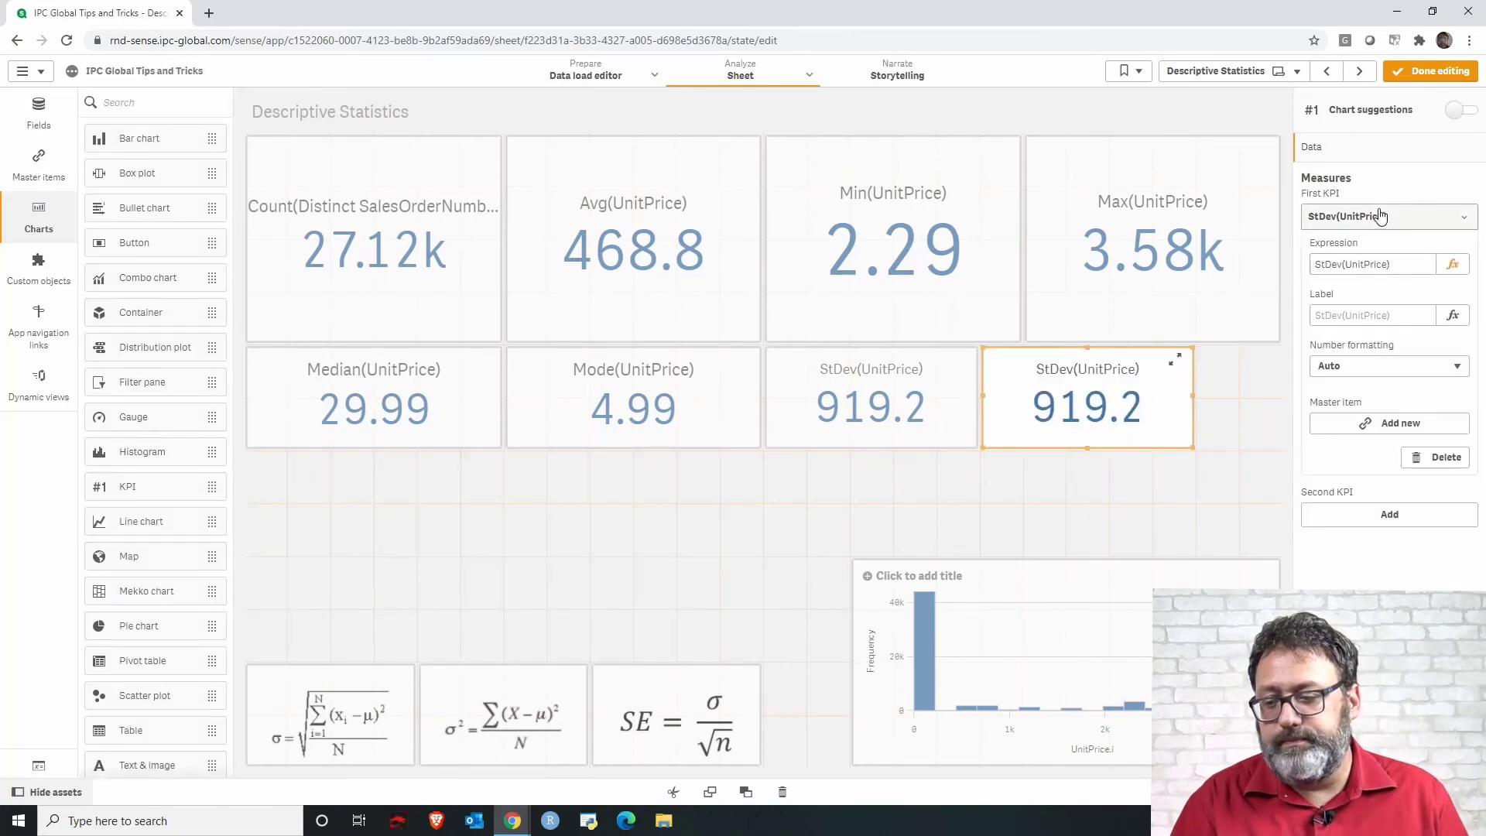
pyautogui.click(1457, 273)
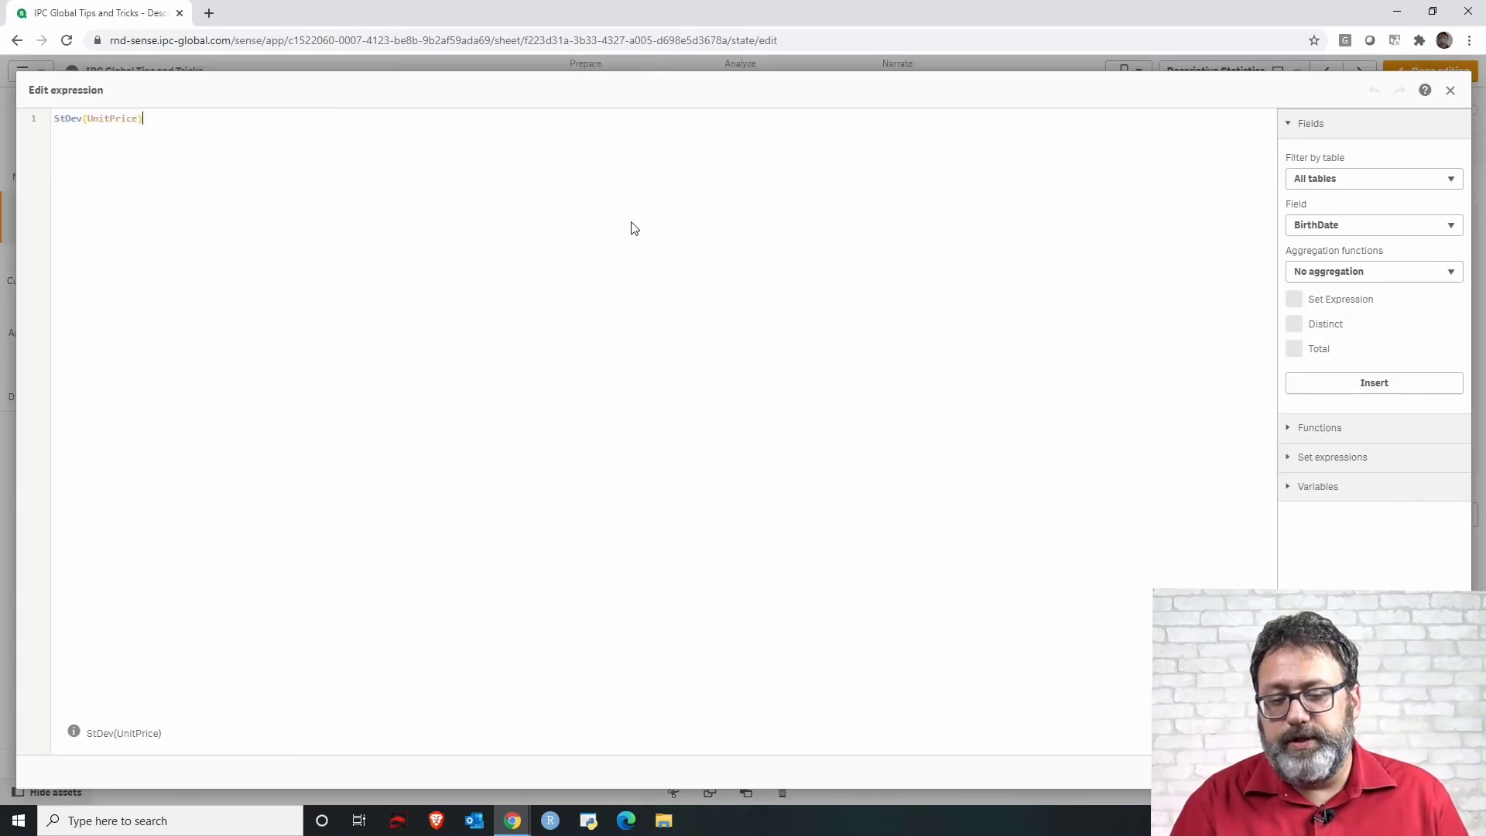
pyautogui.click(56, 117)
pyautogui.write('Pow(')
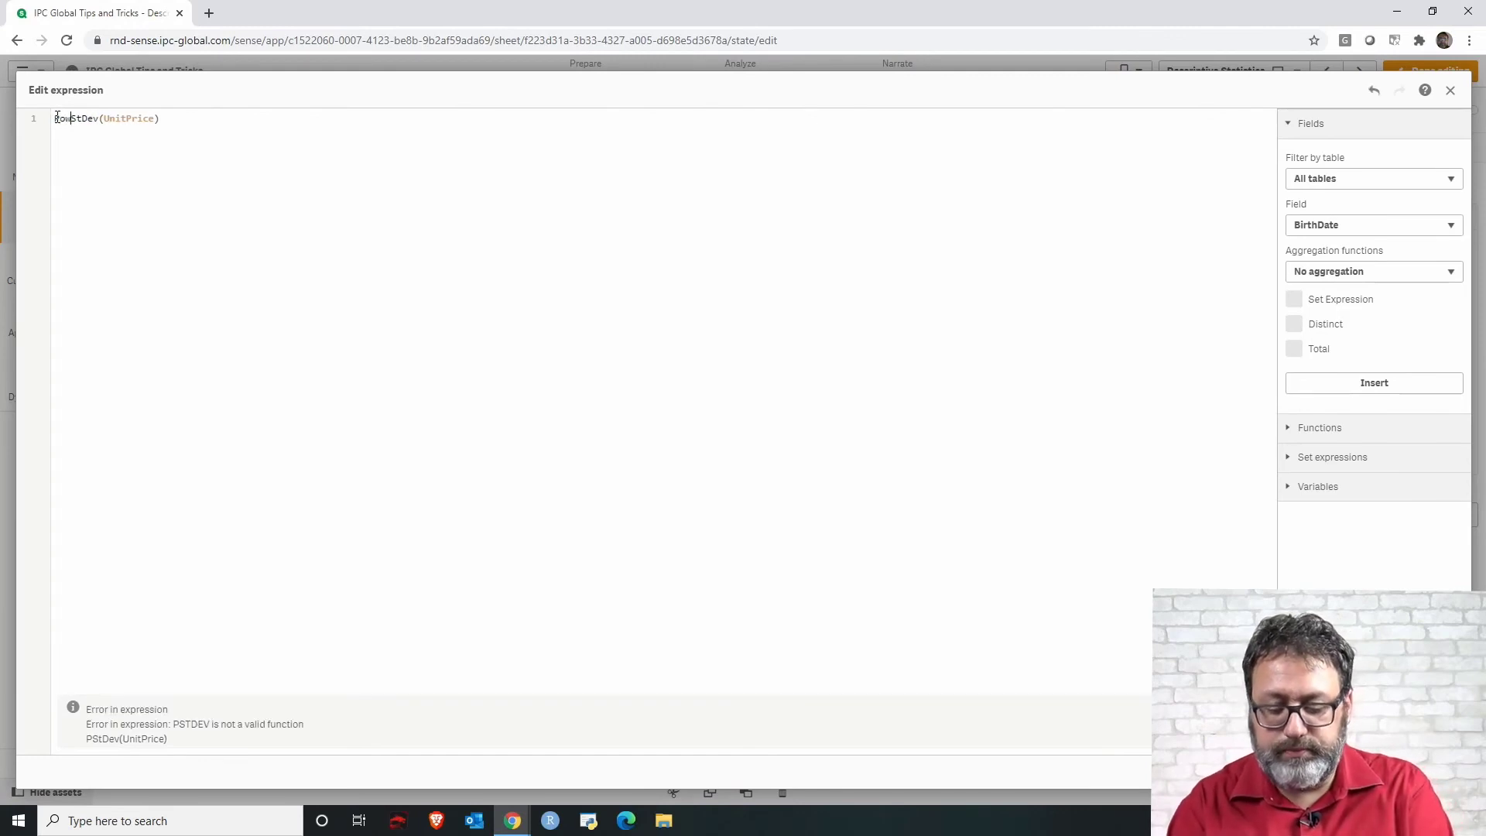
pyautogui.click(217, 120)
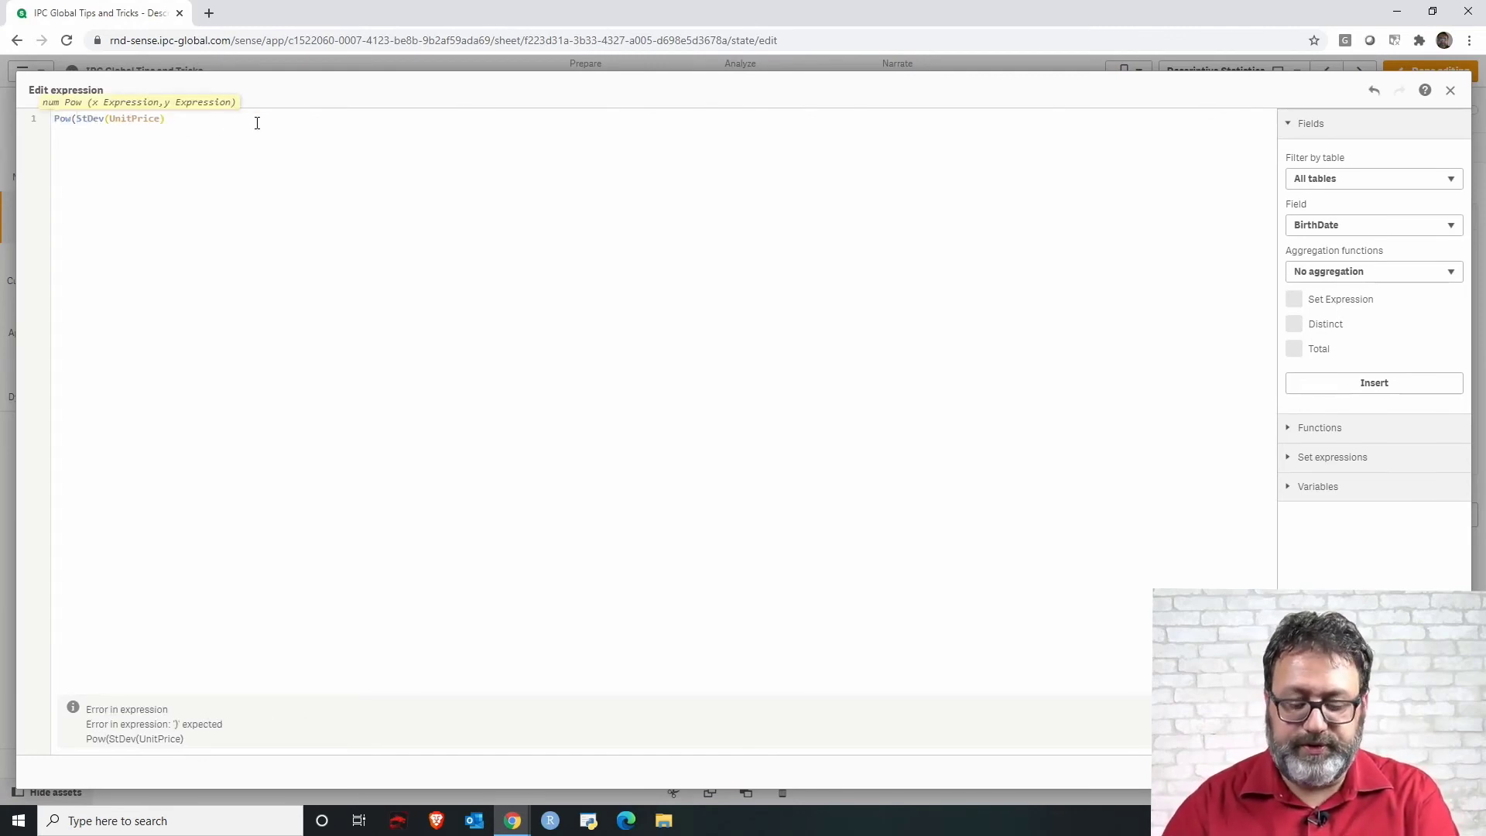
pyautogui.write(', 2)')
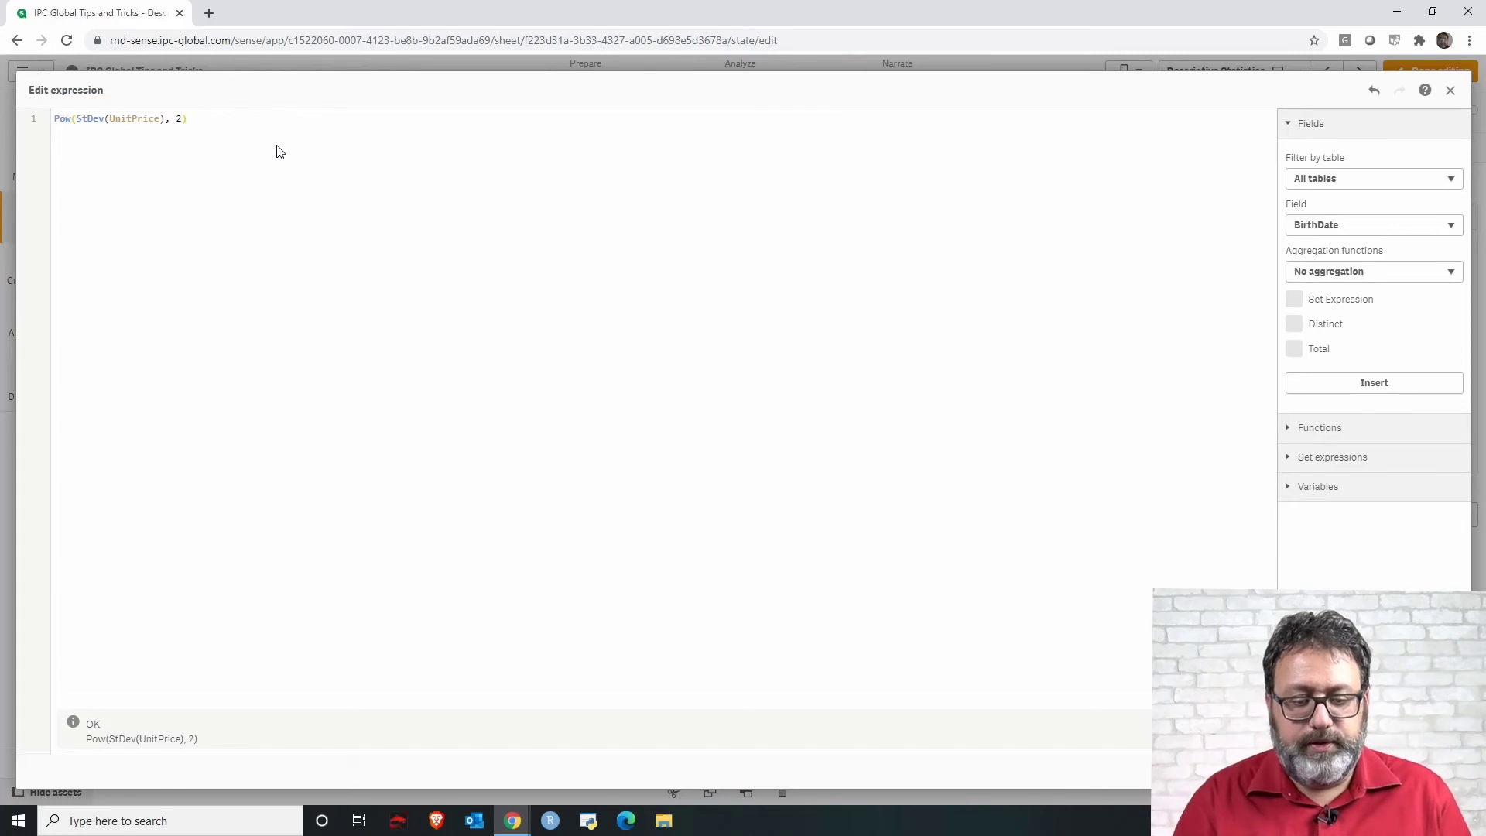
pyautogui.click(1440, 771)
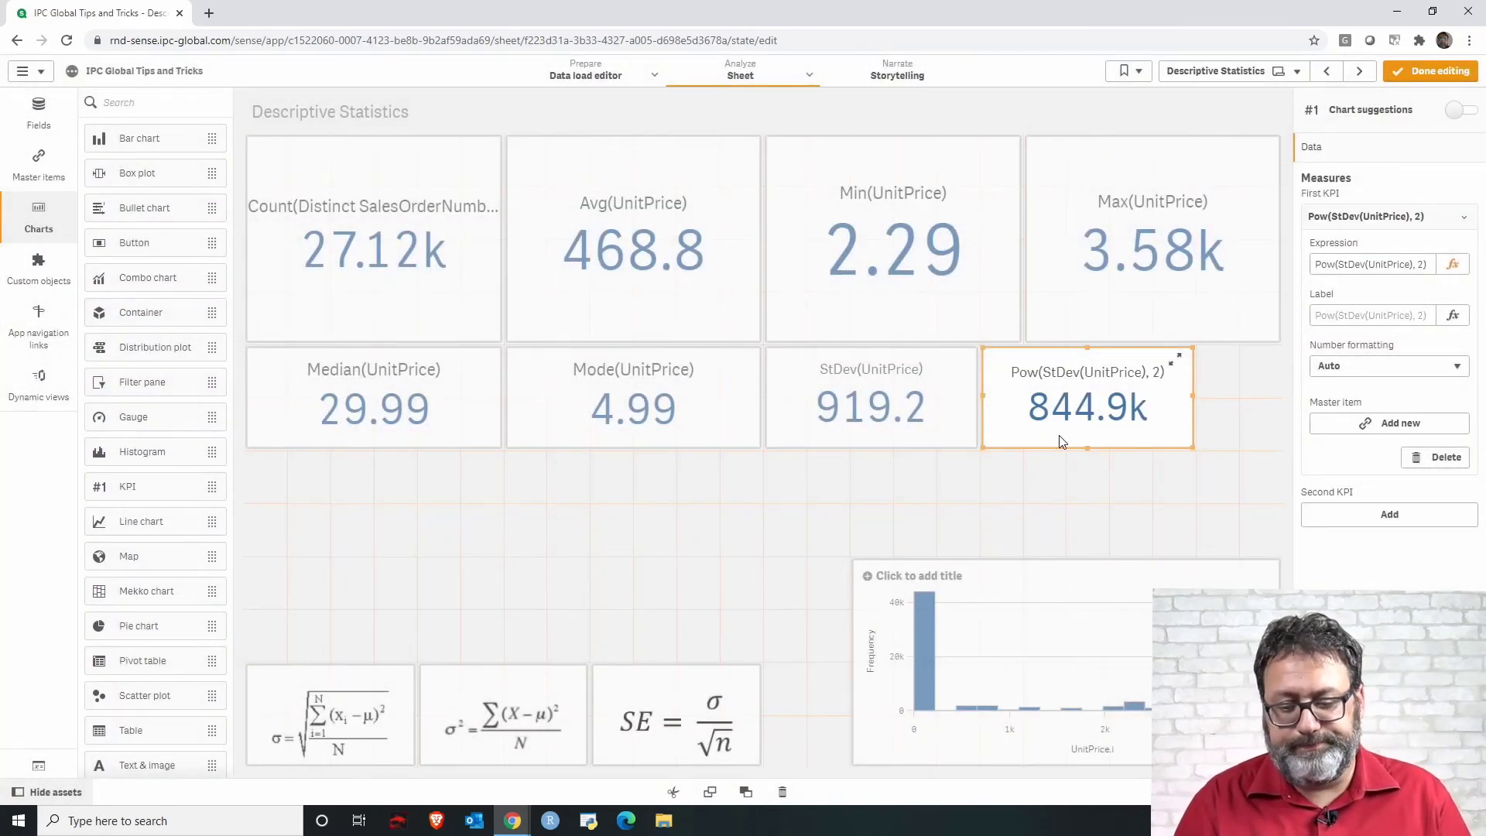
pyautogui.click(1065, 488)
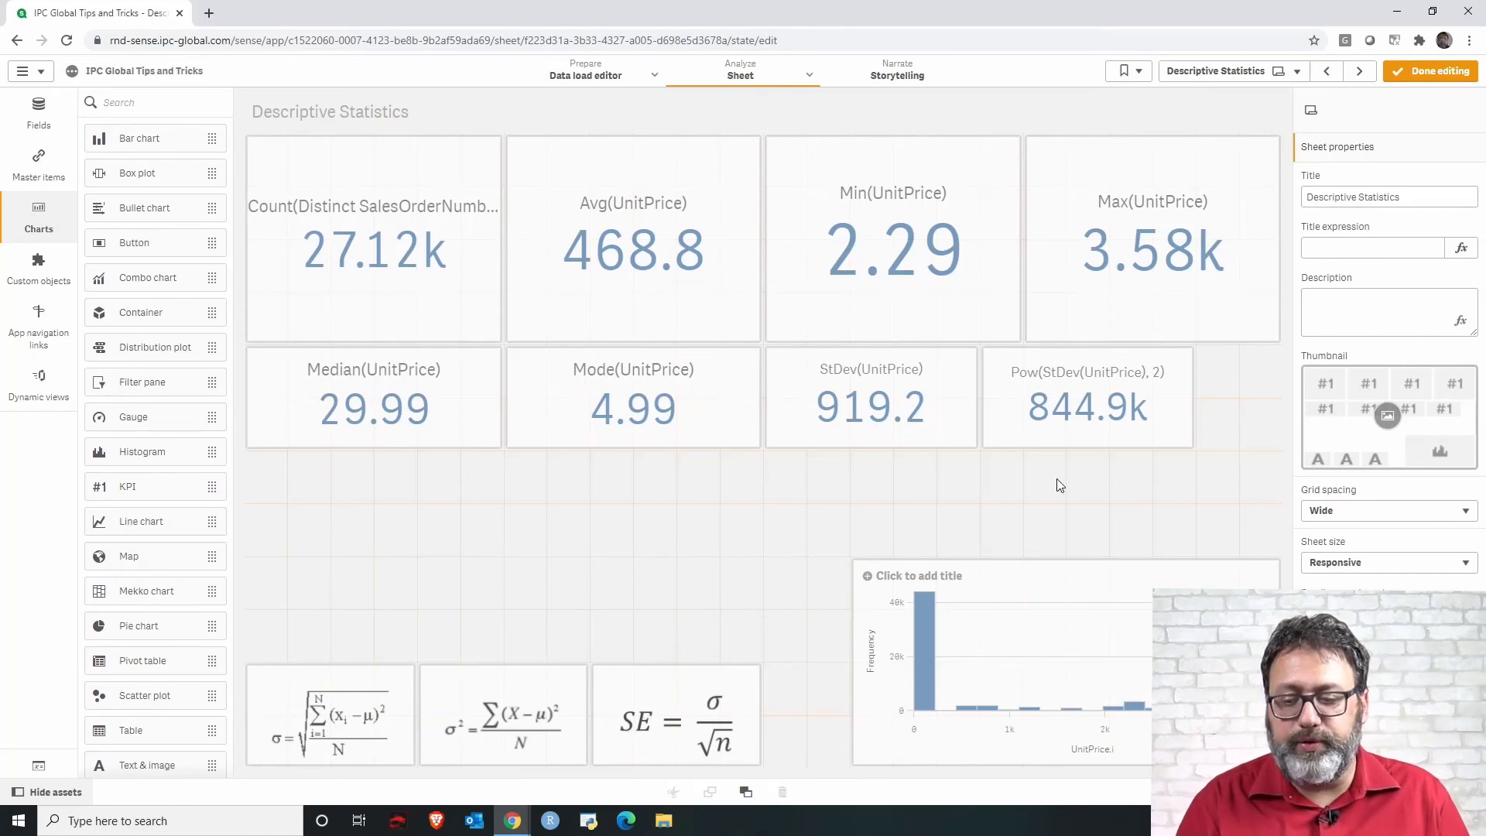
# Paste another copy of the StDev KPI below the Median KPI and shrink it to one cell.
pyautogui.click(907, 436)
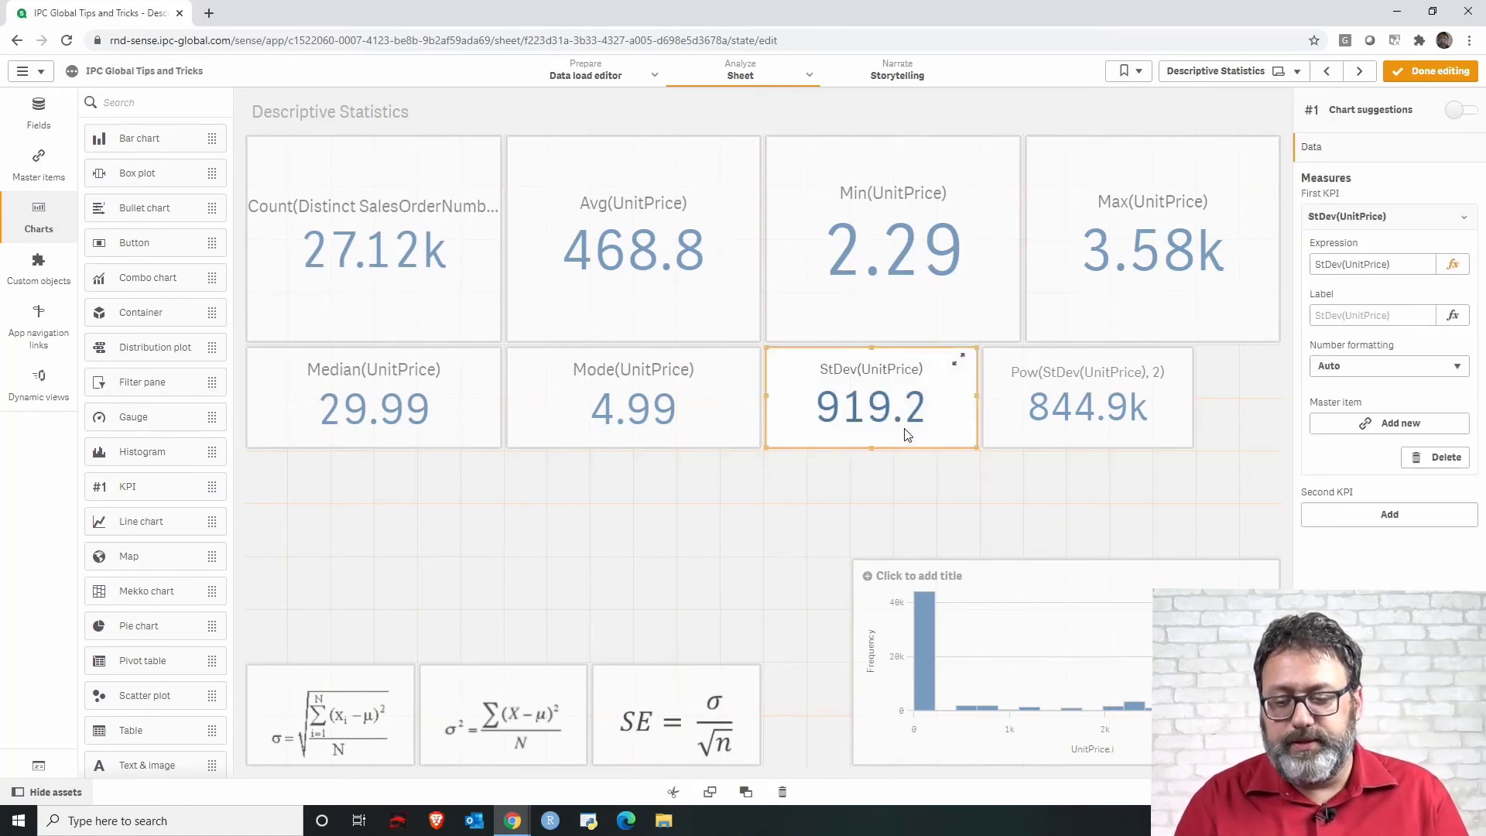
pyautogui.click(906, 475)
pyautogui.hotkey('ctrl', 'v')
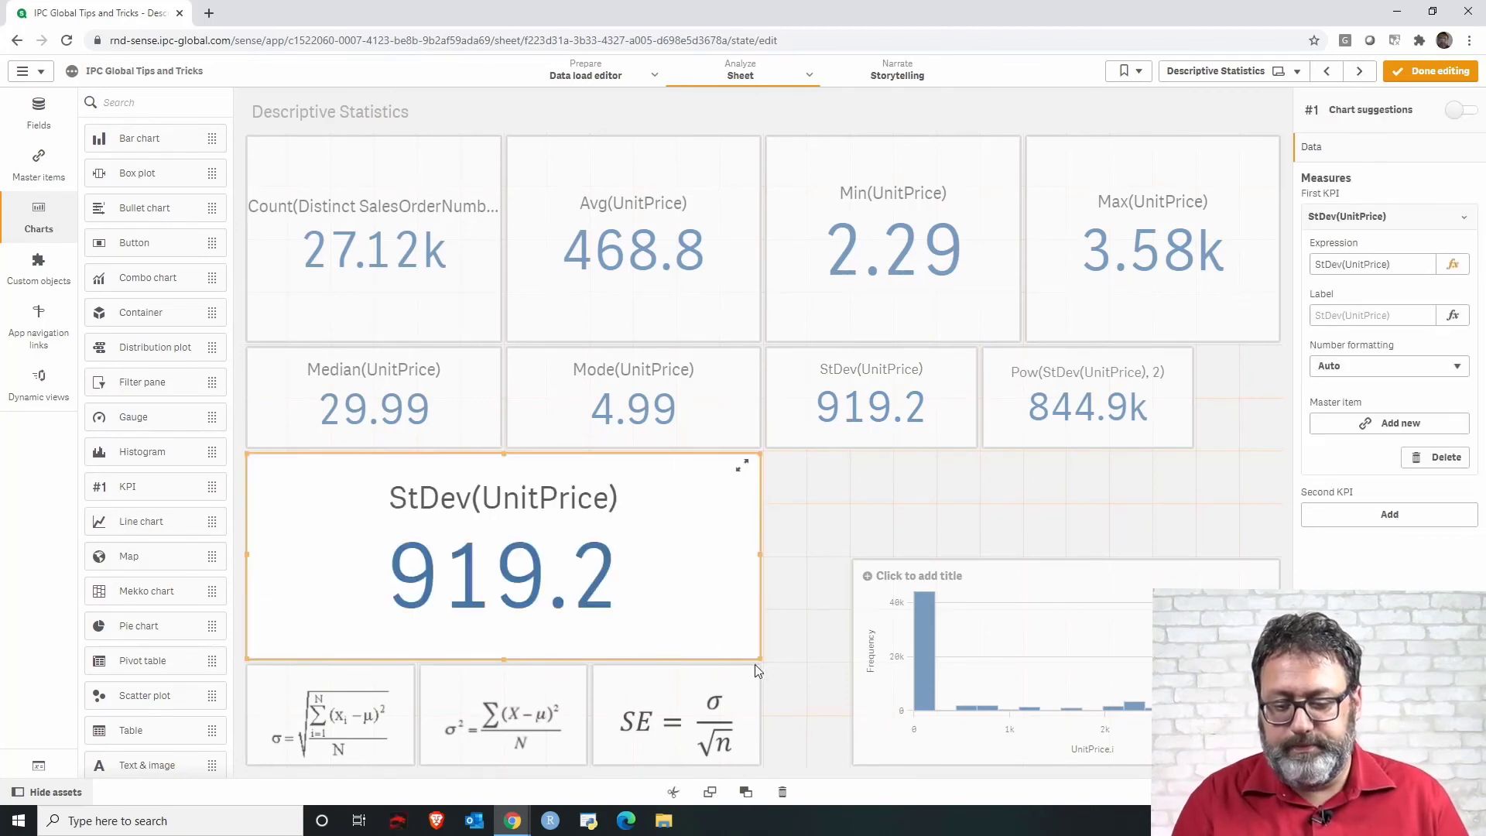
pyautogui.moveTo(758, 658); pyautogui.dragTo(483, 539)
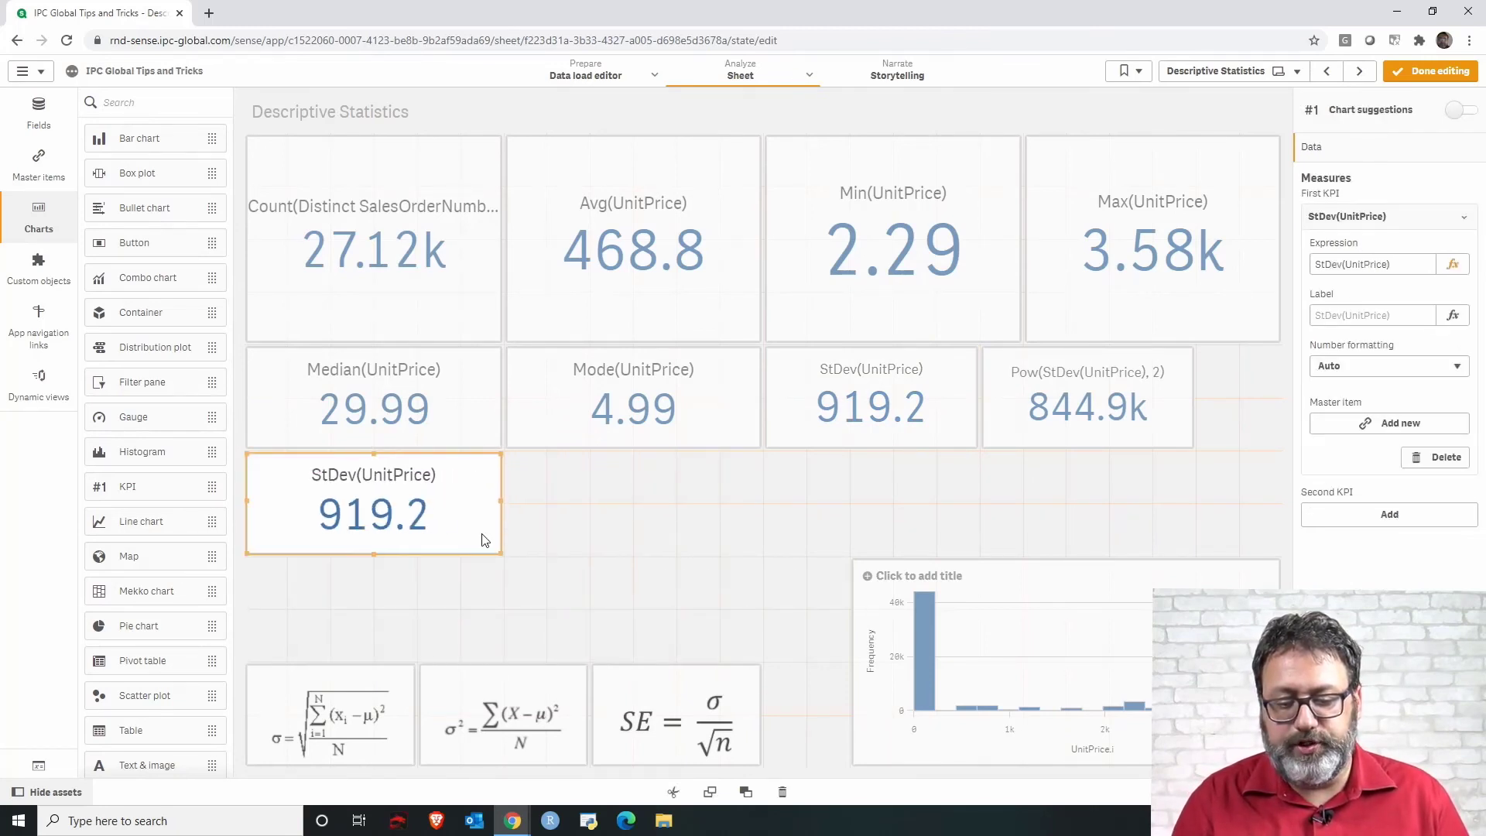
# Change the new KPI's expression to Sterr(UnitPrice) in the expression editor.
pyautogui.click(1453, 264)
pyautogui.doubleClick(67, 118)
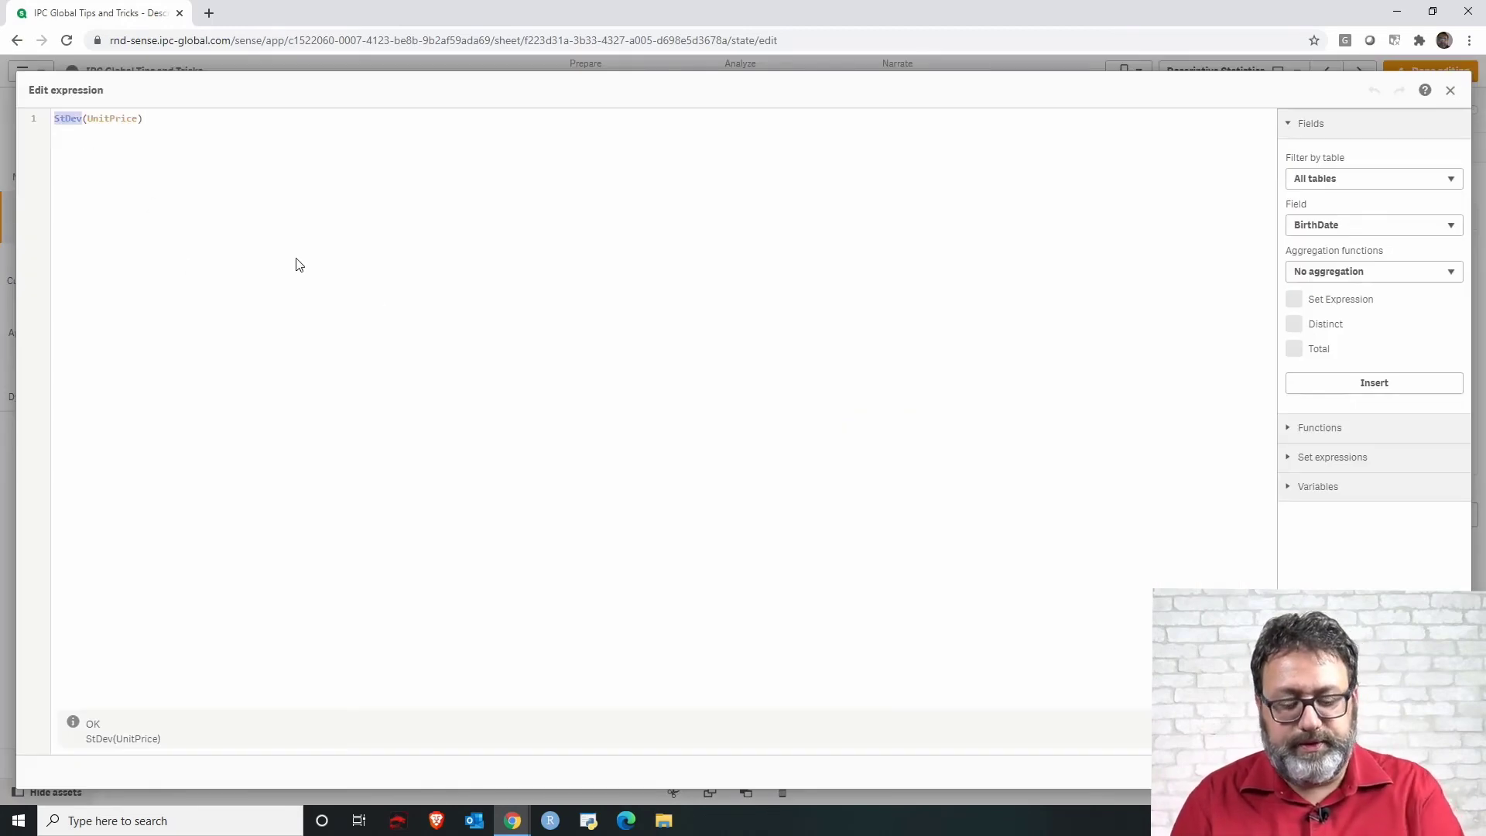
pyautogui.write('Ste')
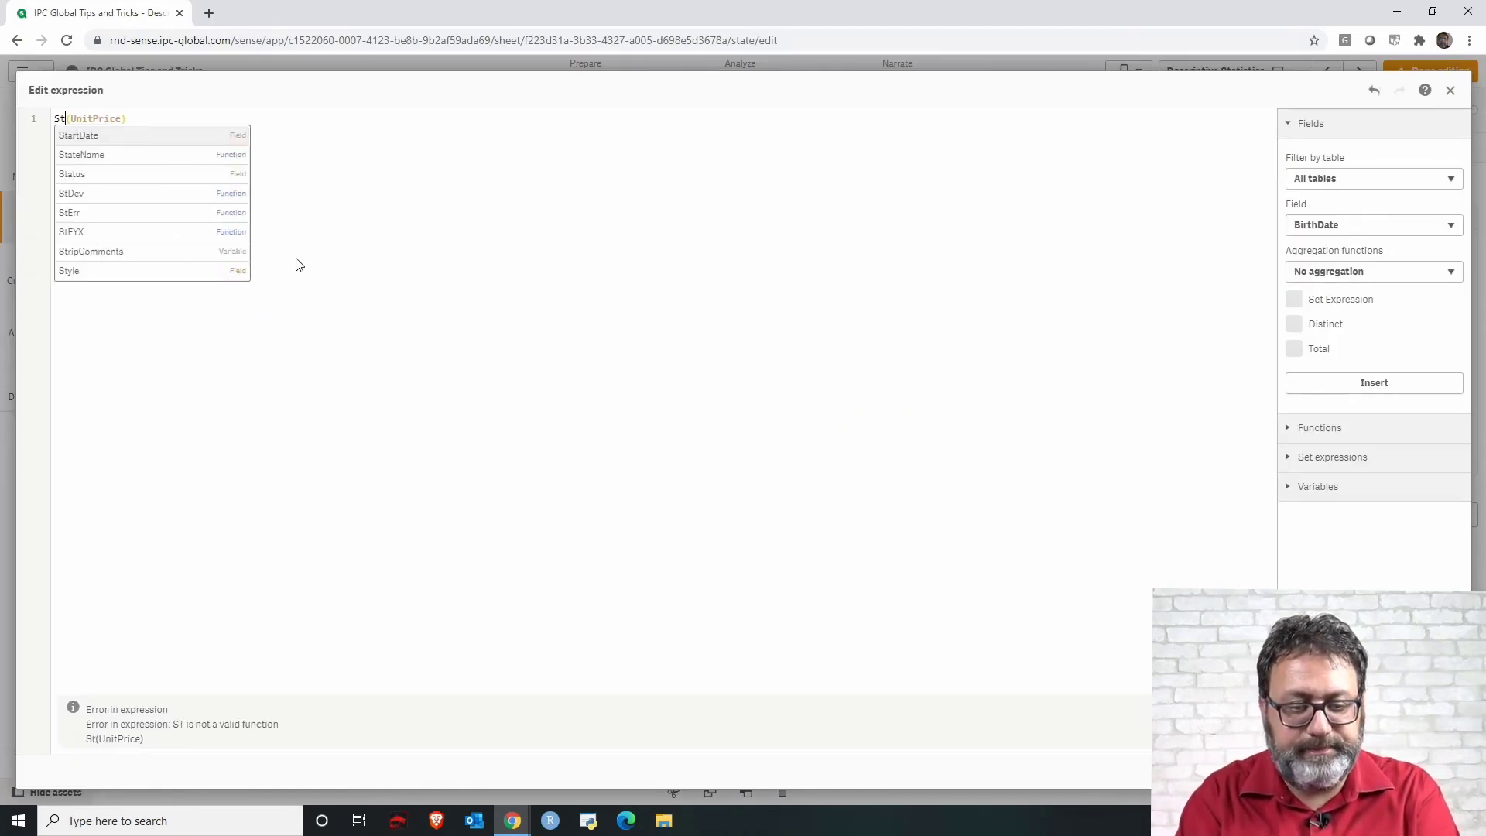
pyautogui.write('rr')
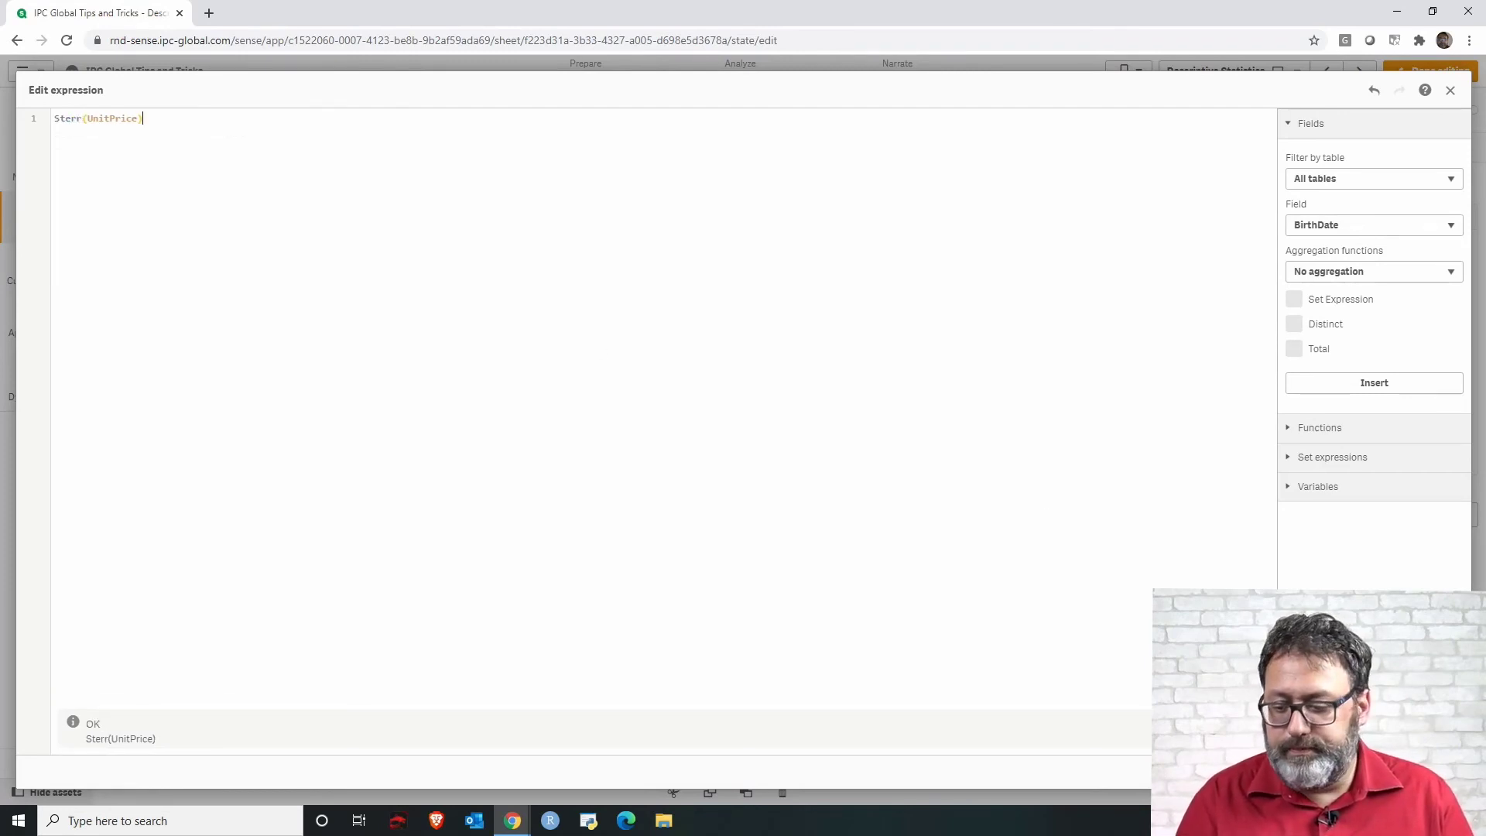
pyautogui.click(1437, 772)
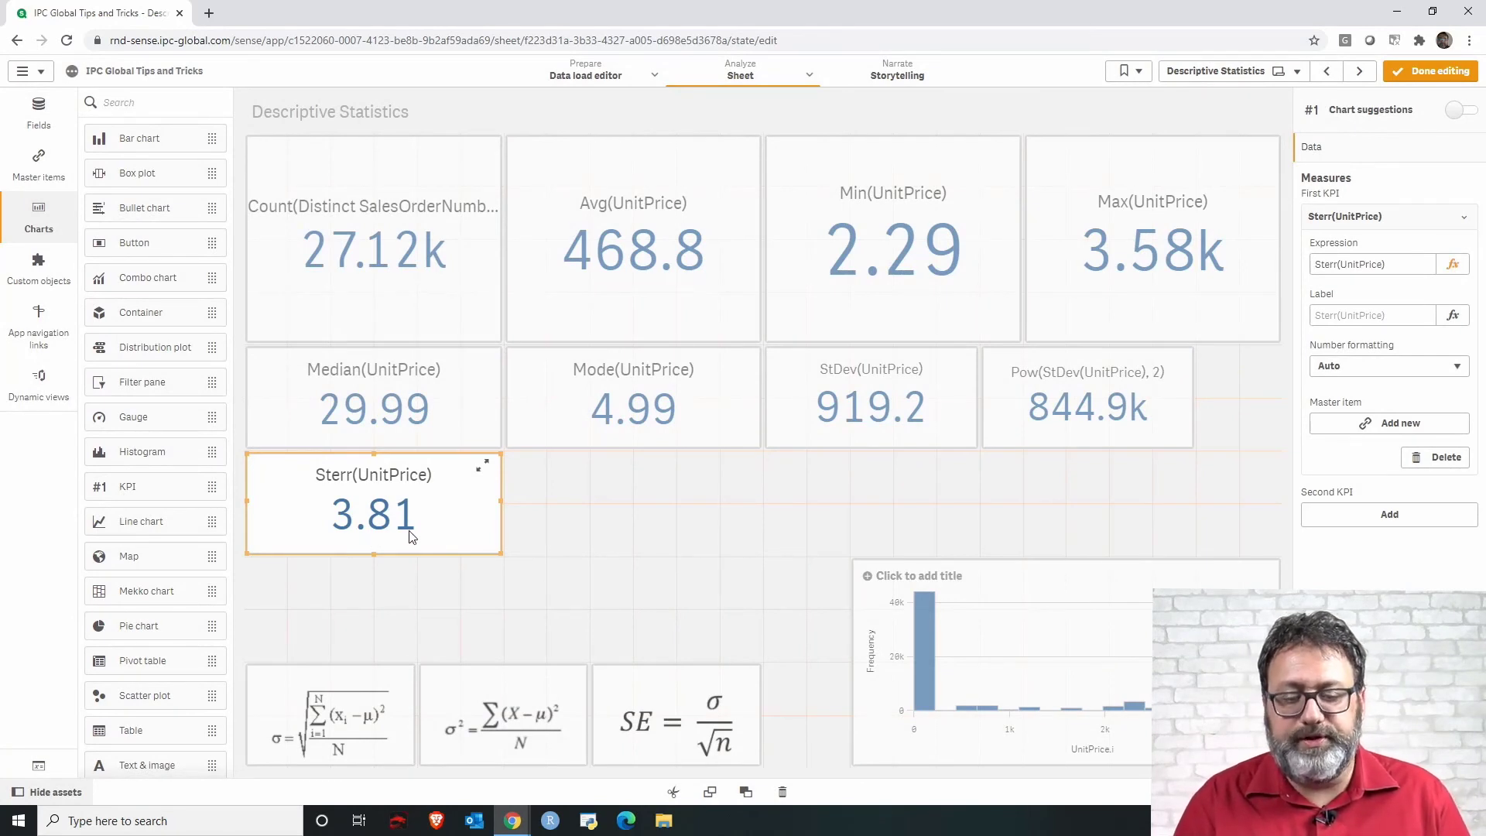
pyautogui.click(531, 520)
pyautogui.click(457, 532)
pyautogui.click(578, 511)
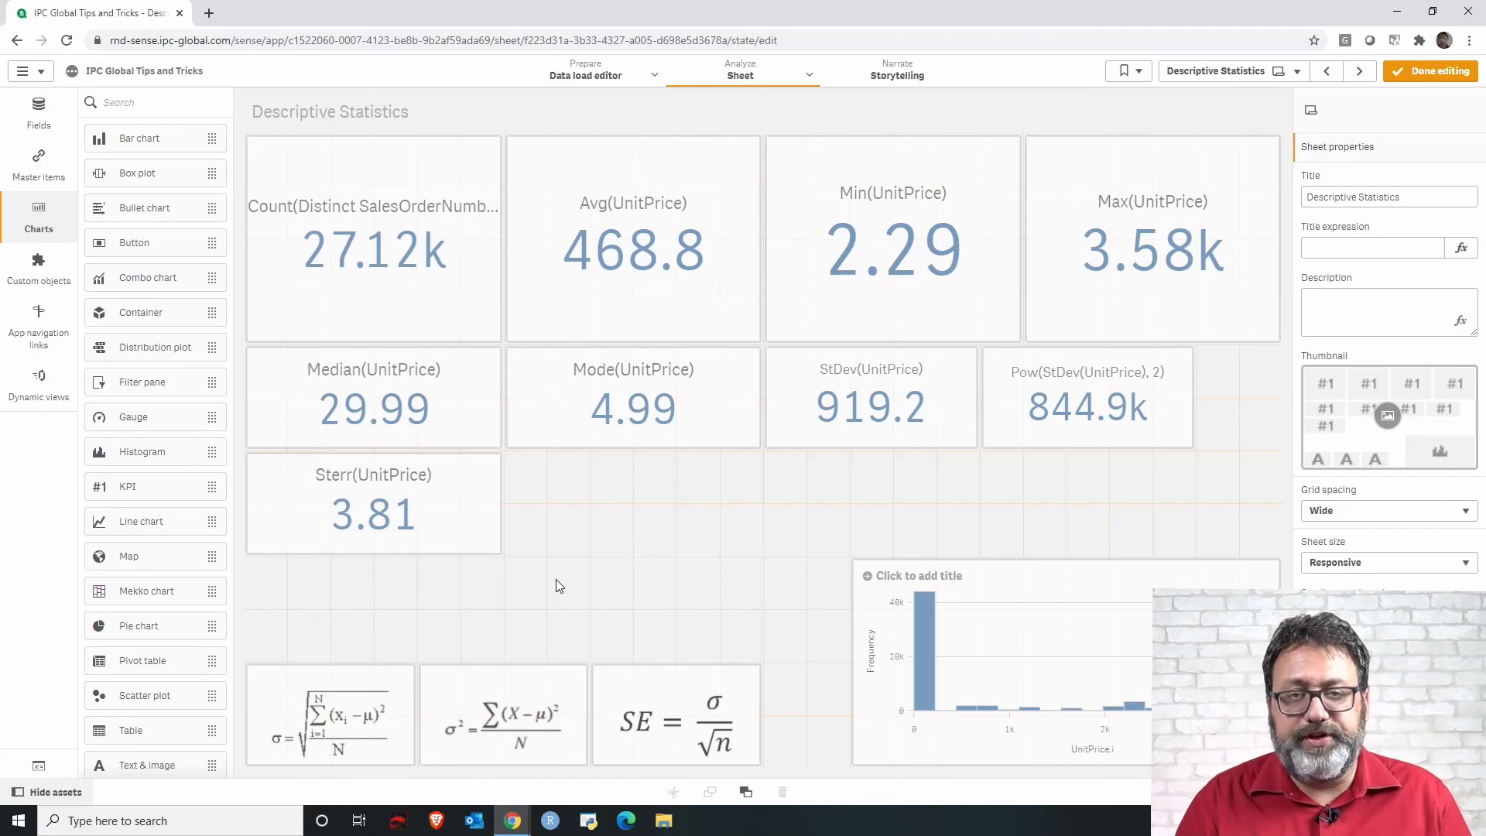
# Paste a copy of the StDev KPI beside the Sterr KPI and shrink it to the same height.
pyautogui.click(842, 436)
pyautogui.click(717, 333)
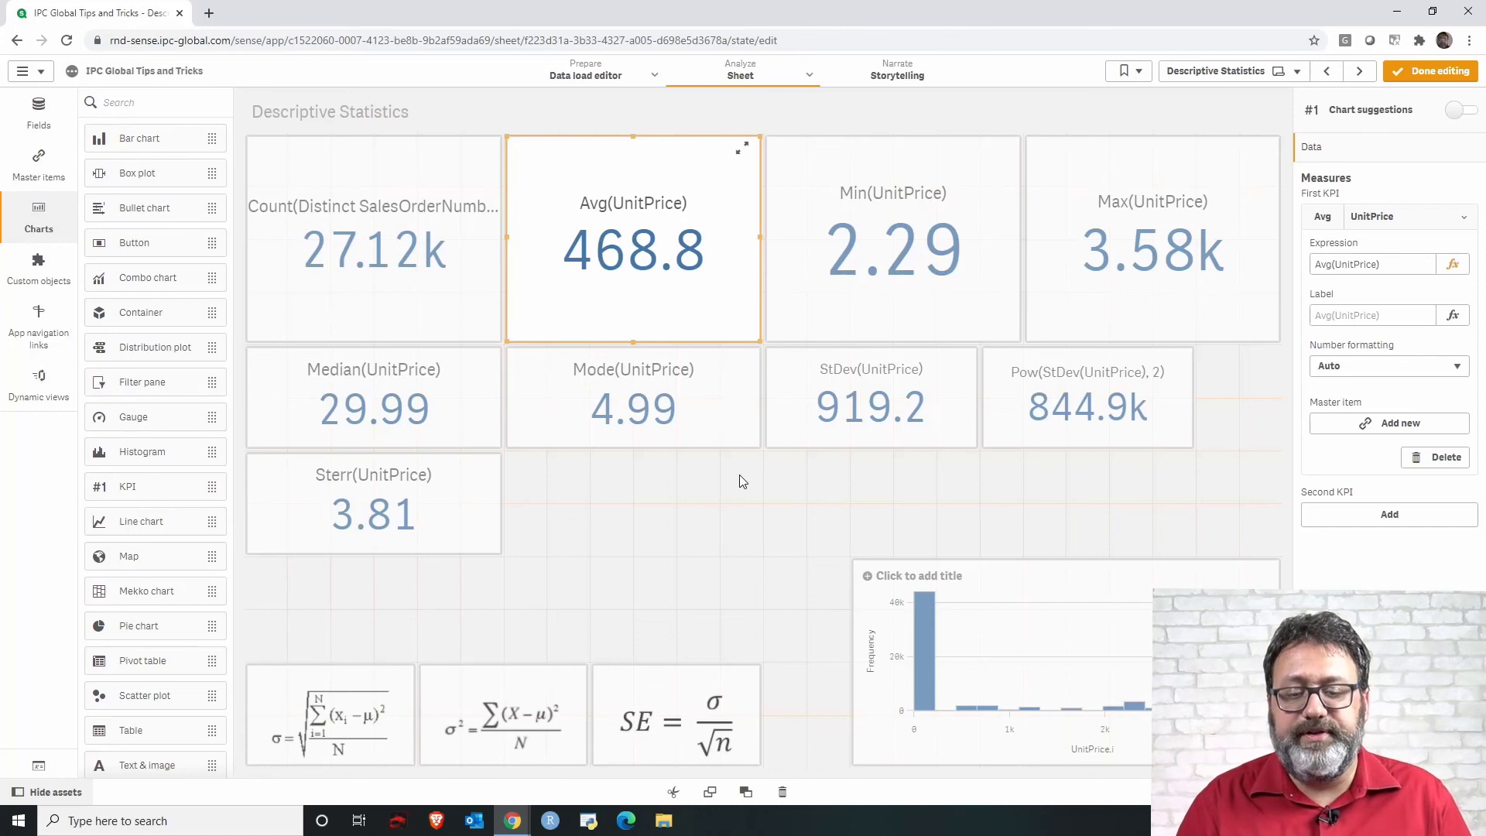
pyautogui.click(823, 435)
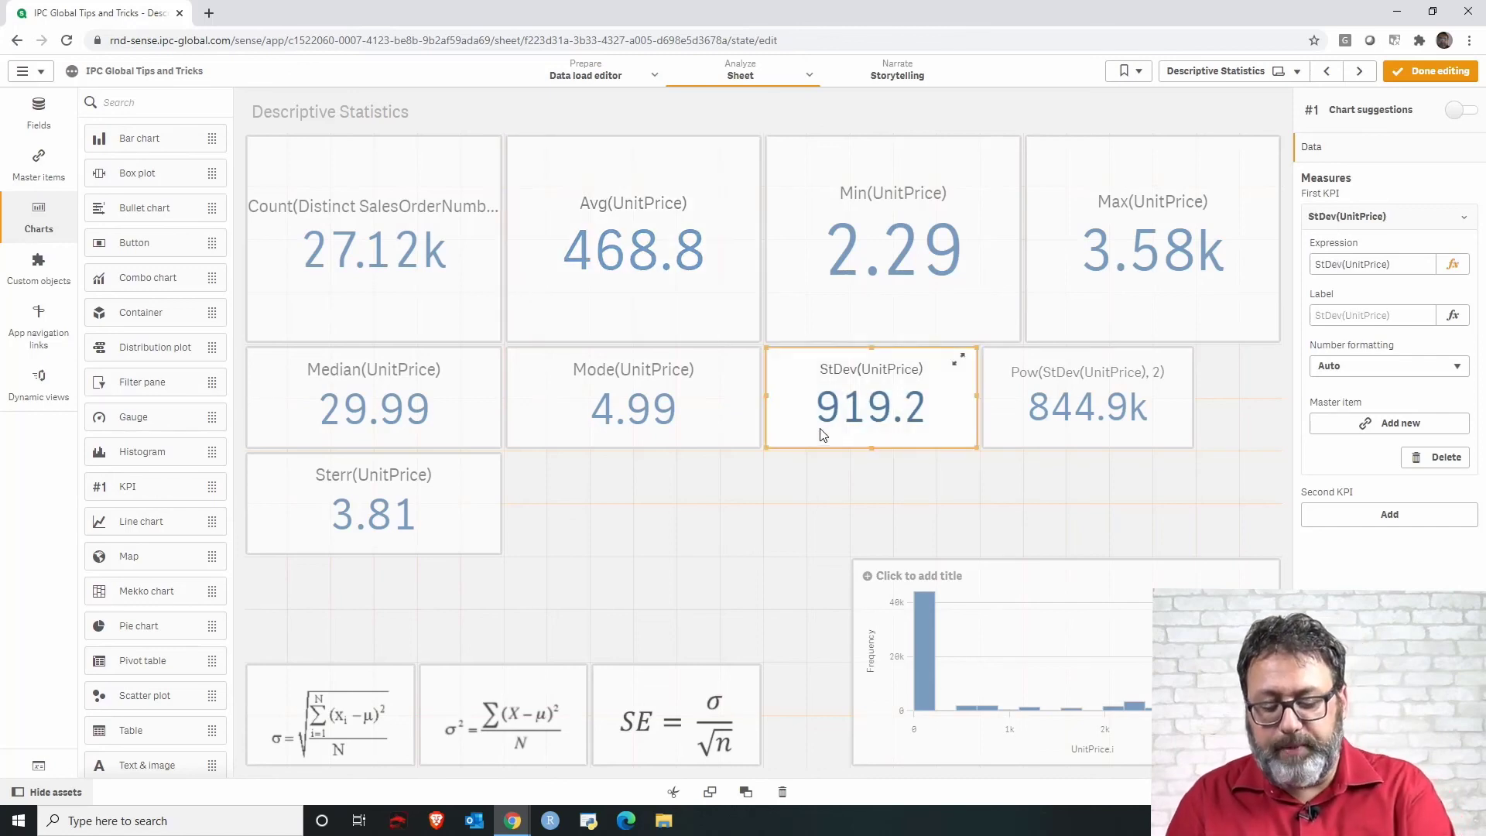
pyautogui.click(702, 539)
pyautogui.hotkey('ctrl', 'v')
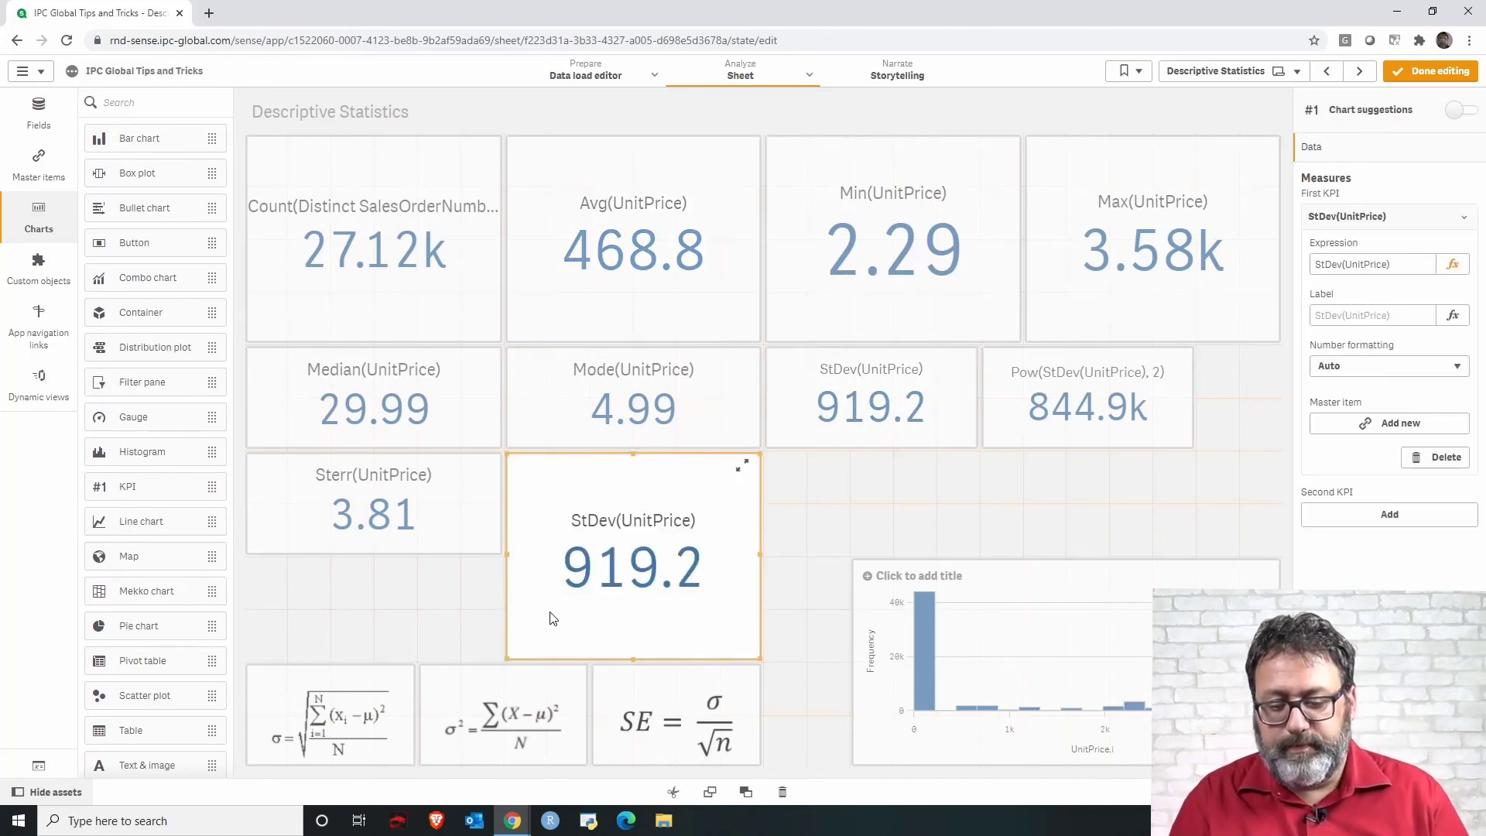
pyautogui.moveTo(742, 655); pyautogui.dragTo(740, 549)
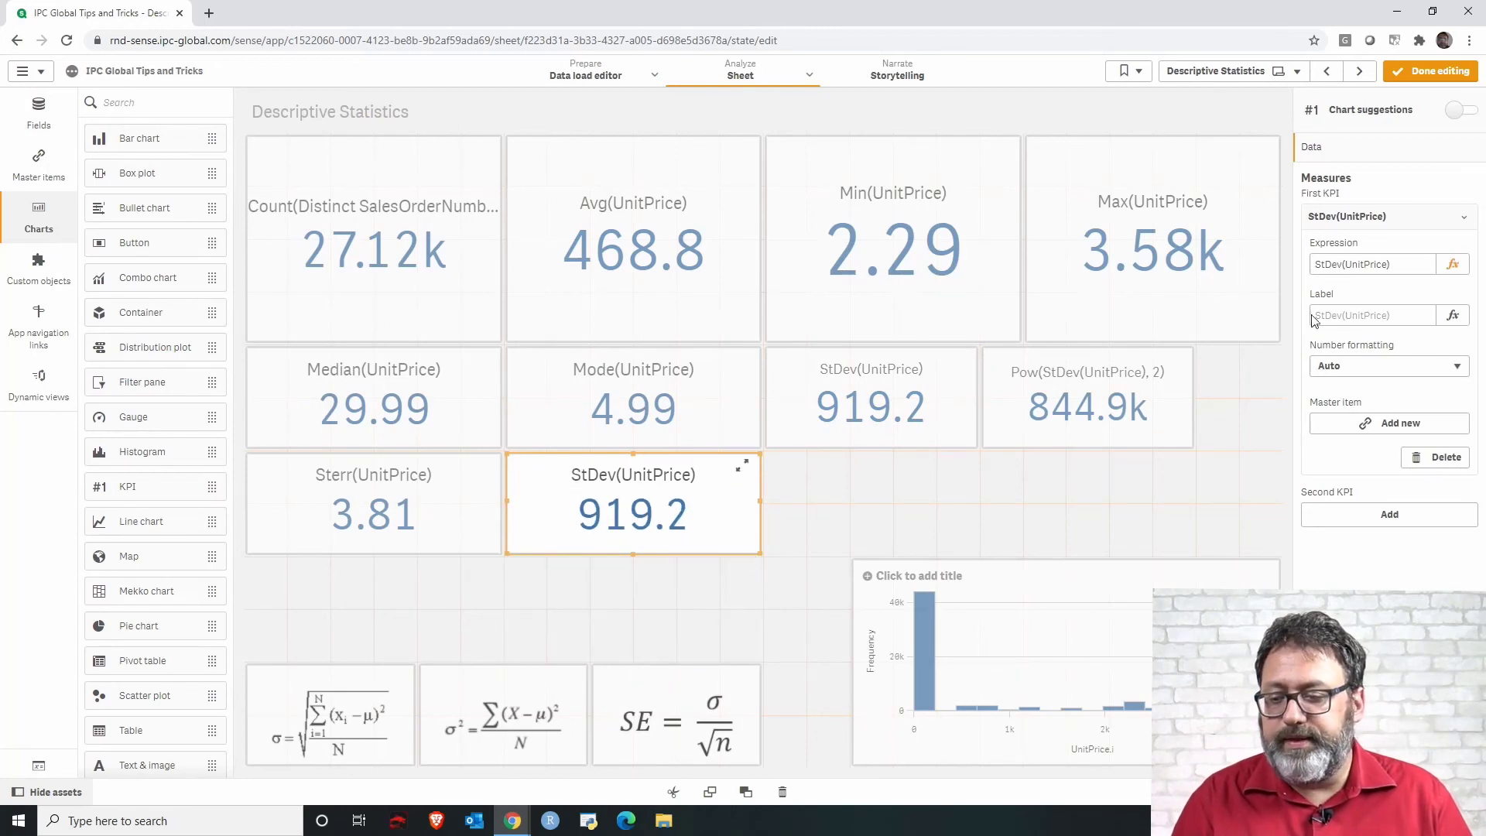
# Change the copied KPI's expression to StDev(UnitPrice) / Avg(UnitPrice) in the expression editor.
pyautogui.click(1452, 265)
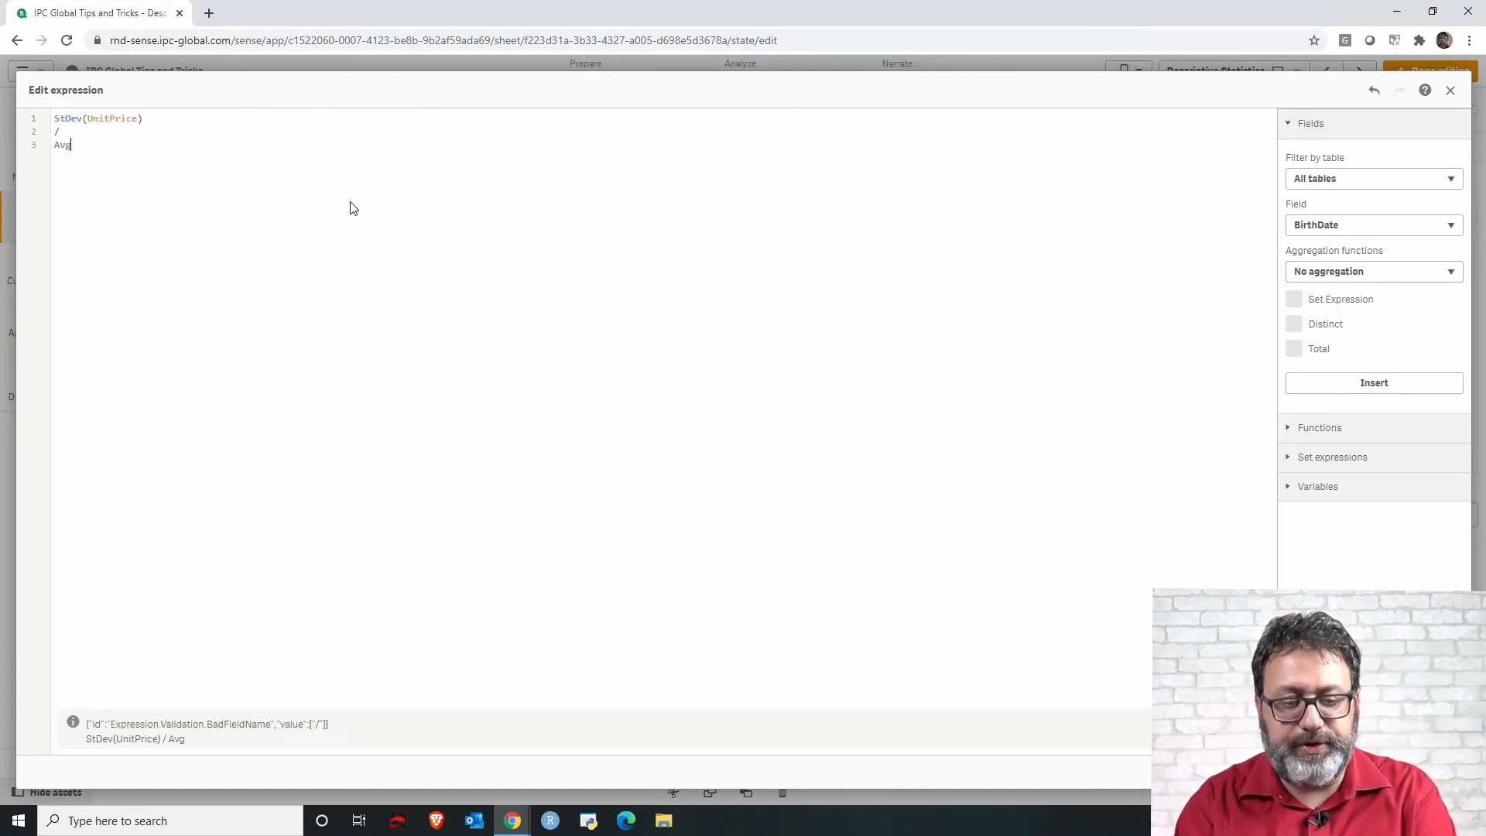
pyautogui.write('(')
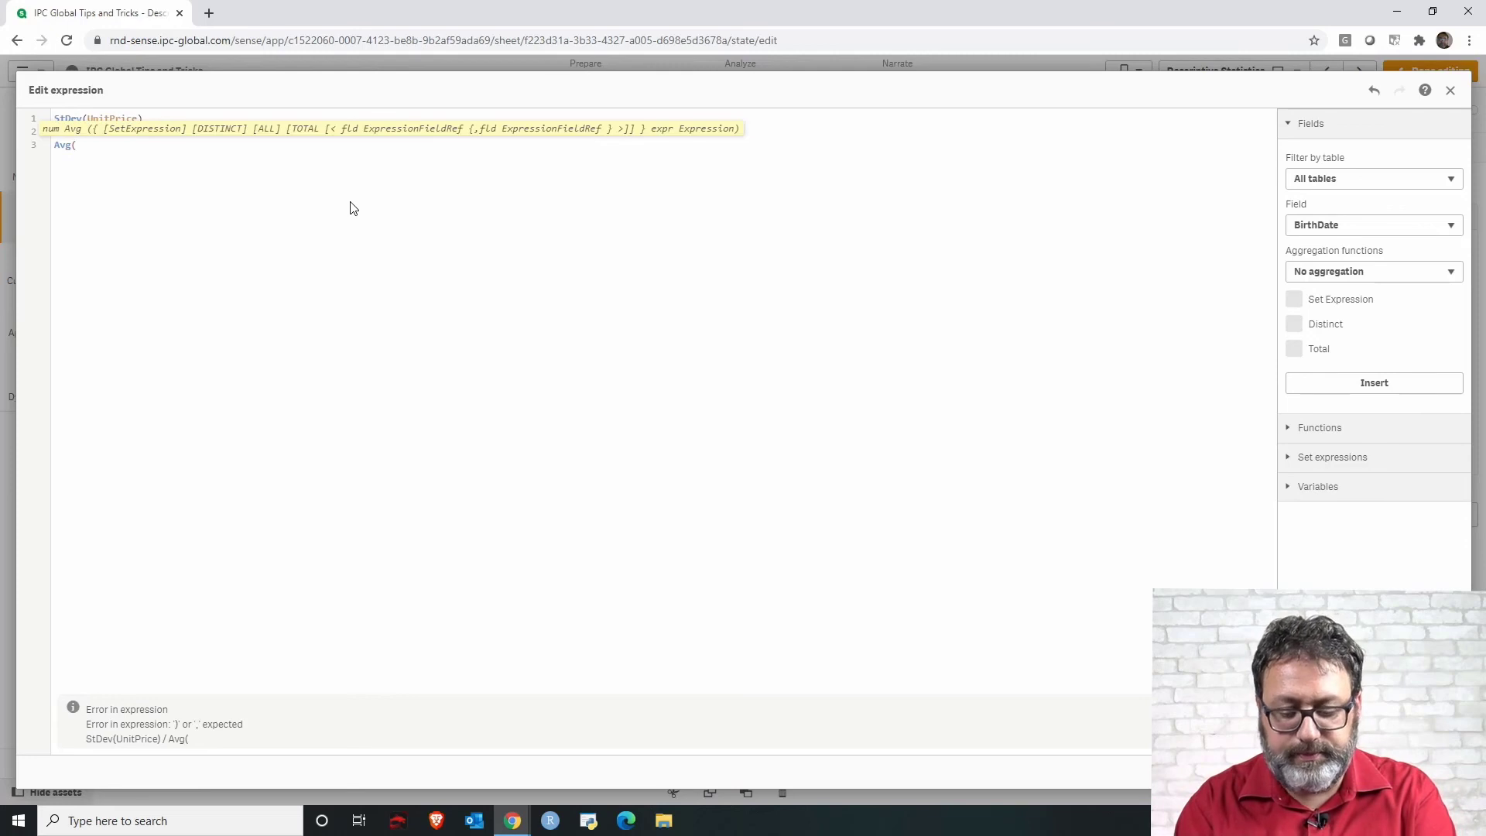
pyautogui.write('UnitPrice)')
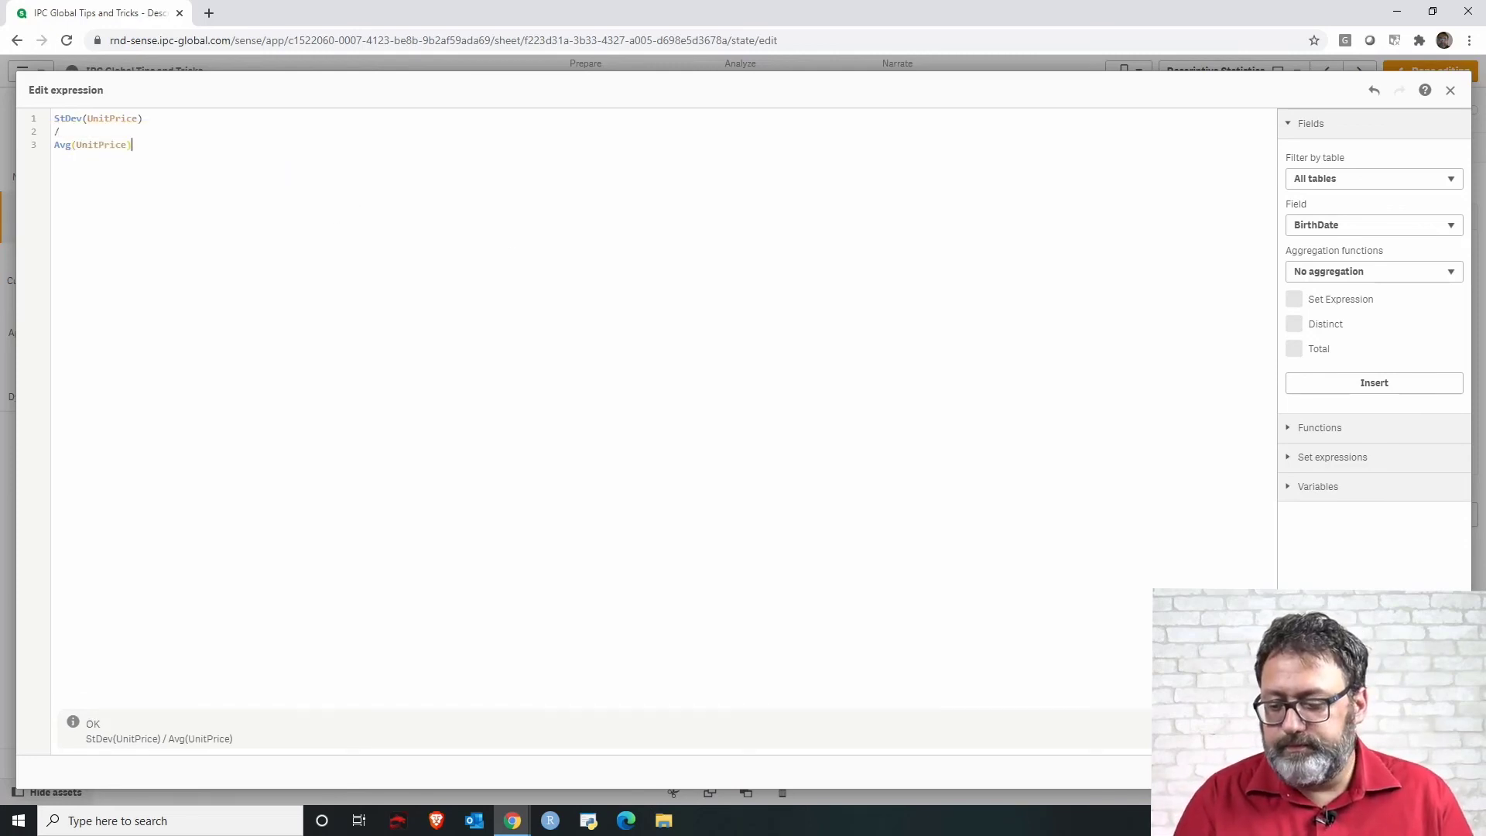
pyautogui.click(1441, 772)
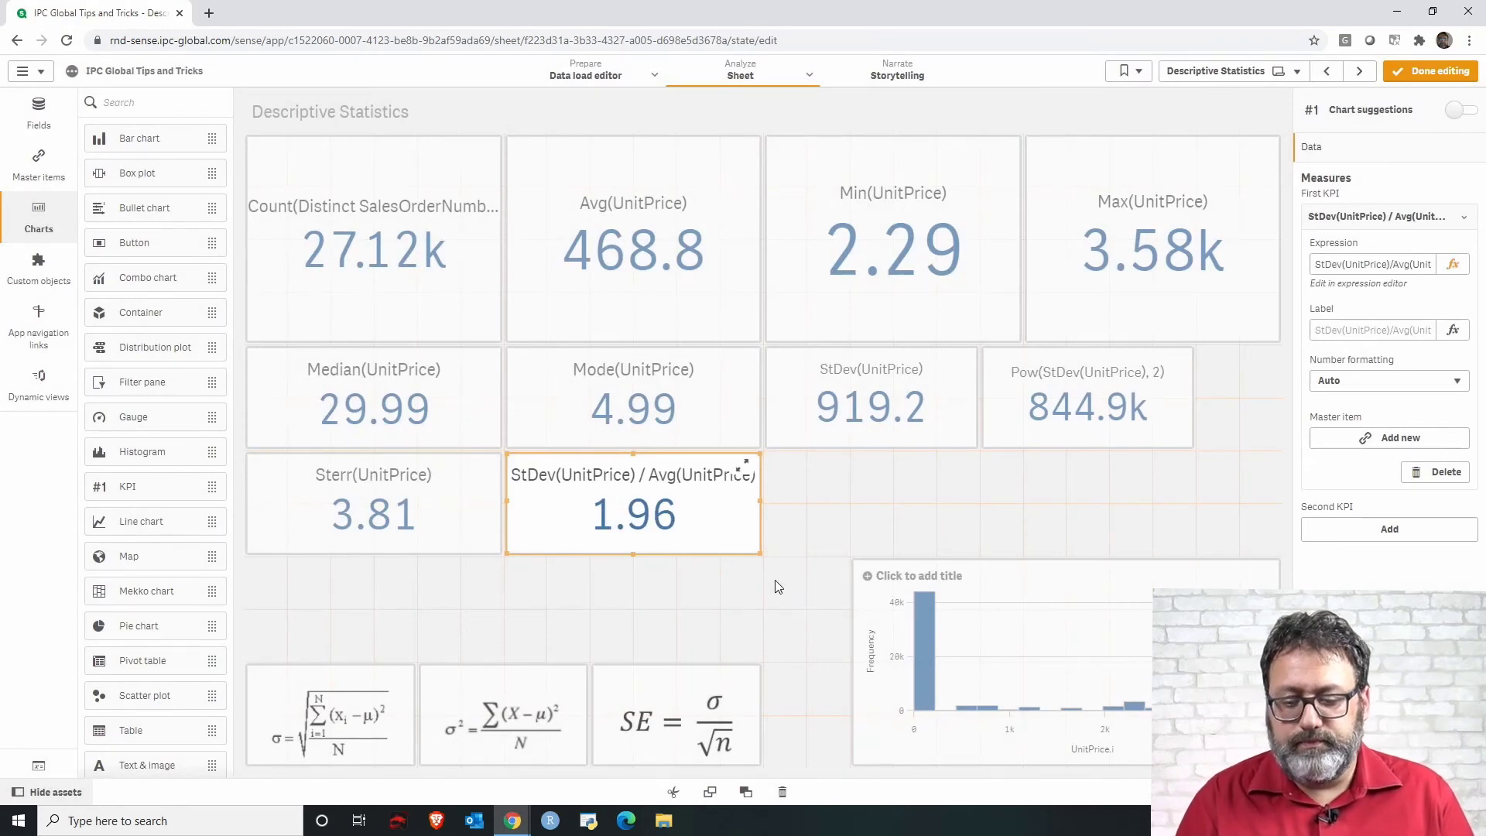